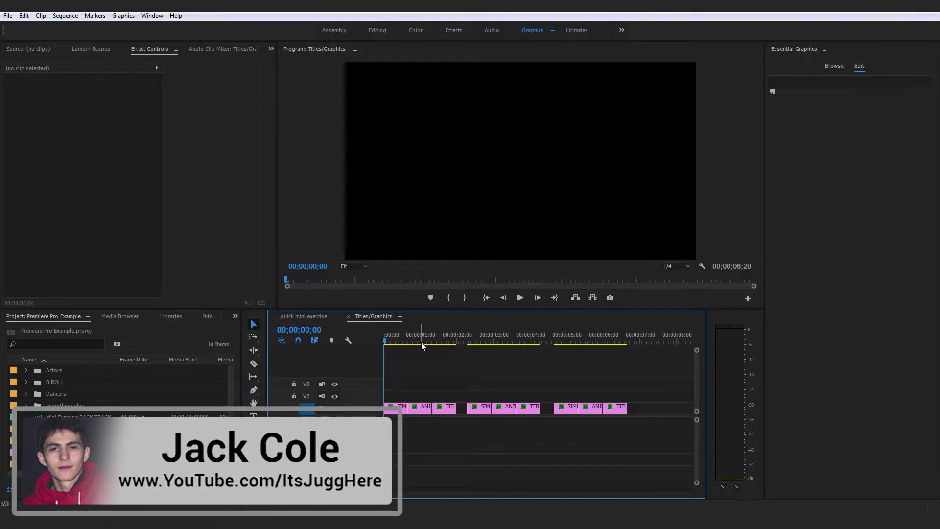
Play back the existing title sequence from the start to preview it.
{"action": "key", "text": "space"}
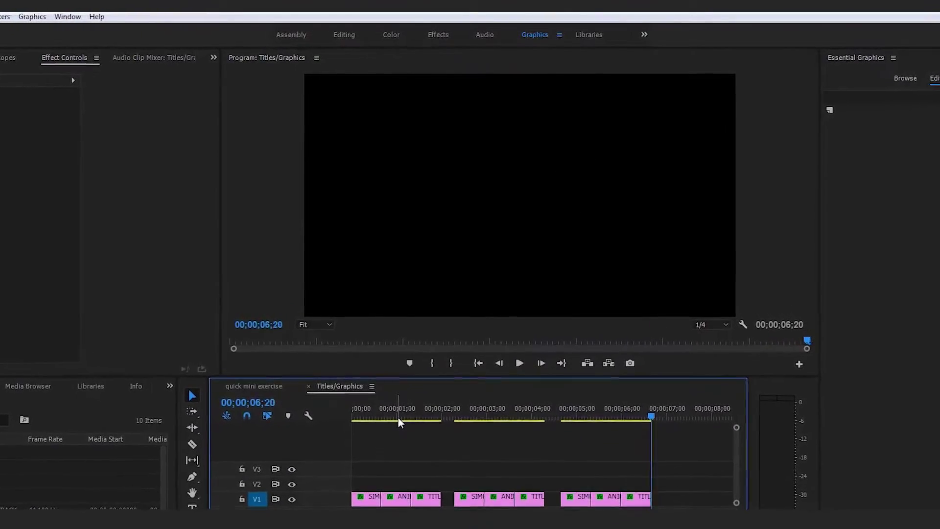
{"action": "left_click_drag", "start_coordinate": [398, 418], "coordinate": [327, 431]}
{"action": "key", "text": "space"}
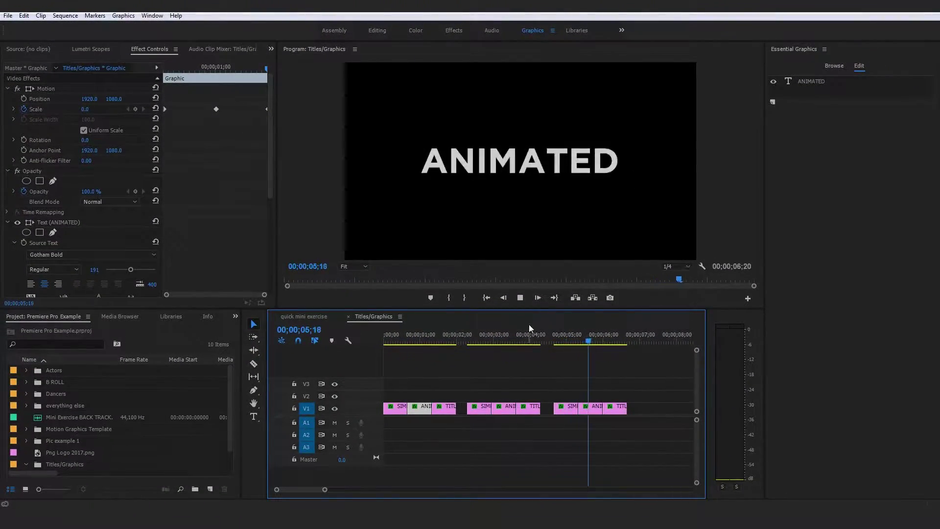
{"action": "key", "text": "space"}
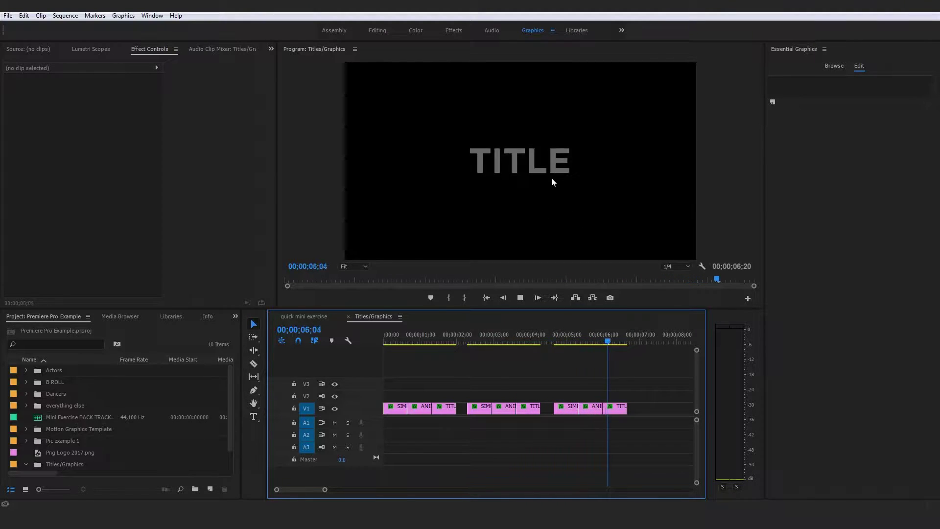
{"action": "left_click_drag", "start_coordinate": [612, 340], "coordinate": [381, 341]}
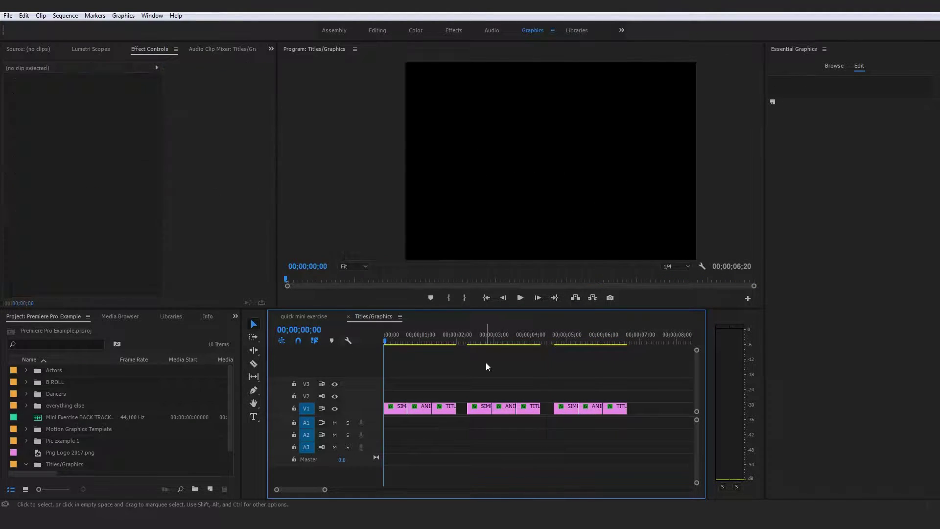
{"action": "key", "text": "space"}
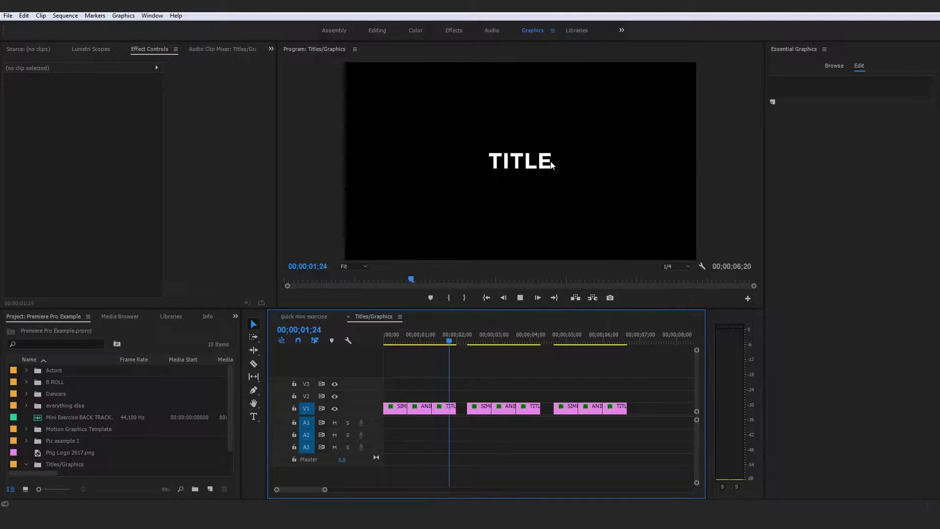
{"action": "left_click", "coordinate": [550, 172]}
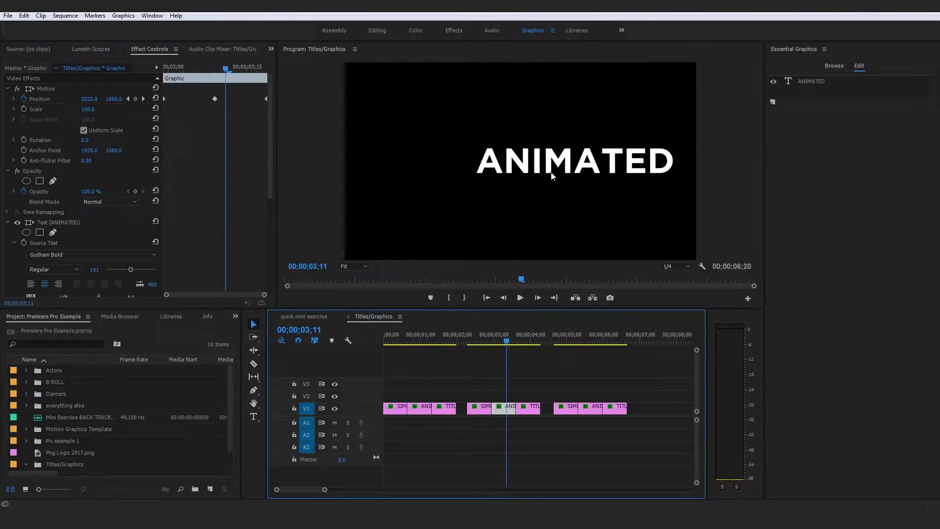
{"action": "key", "text": "space"}
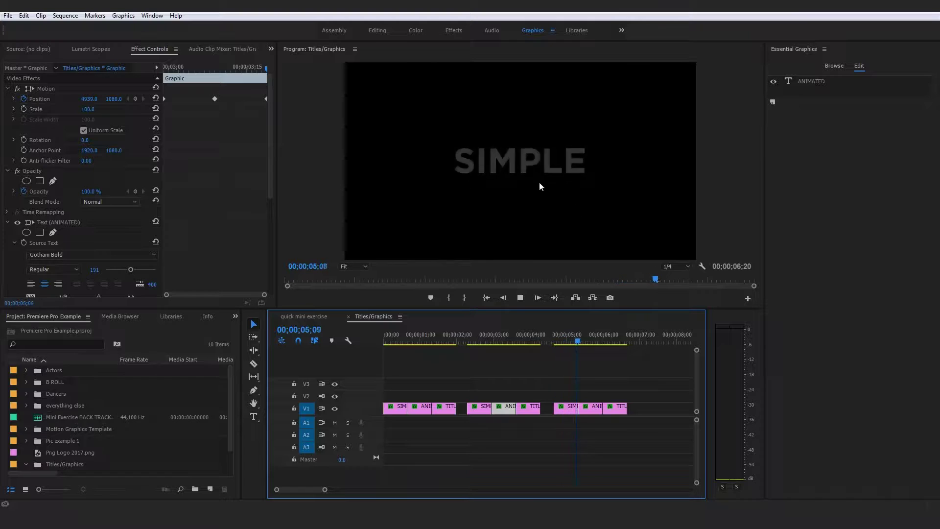
{"action": "key", "text": "Home"}
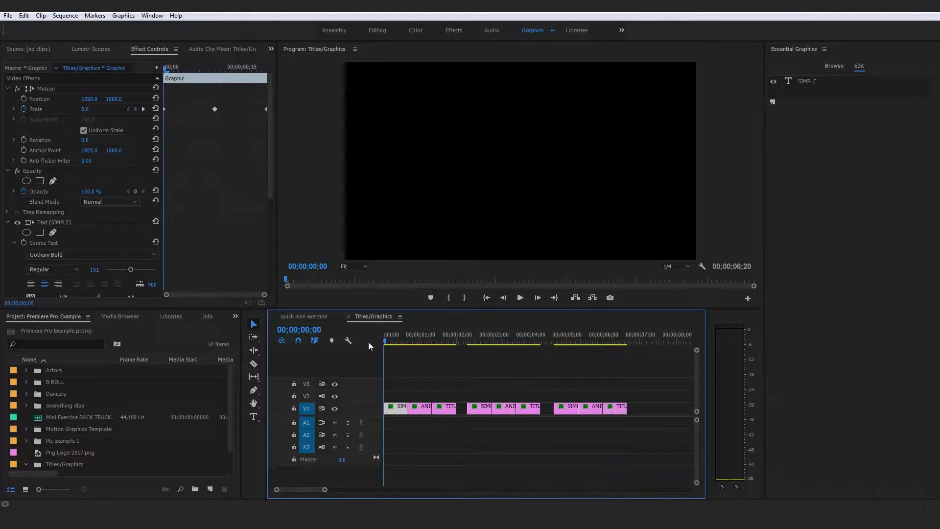
{"action": "left_click", "coordinate": [450, 349]}
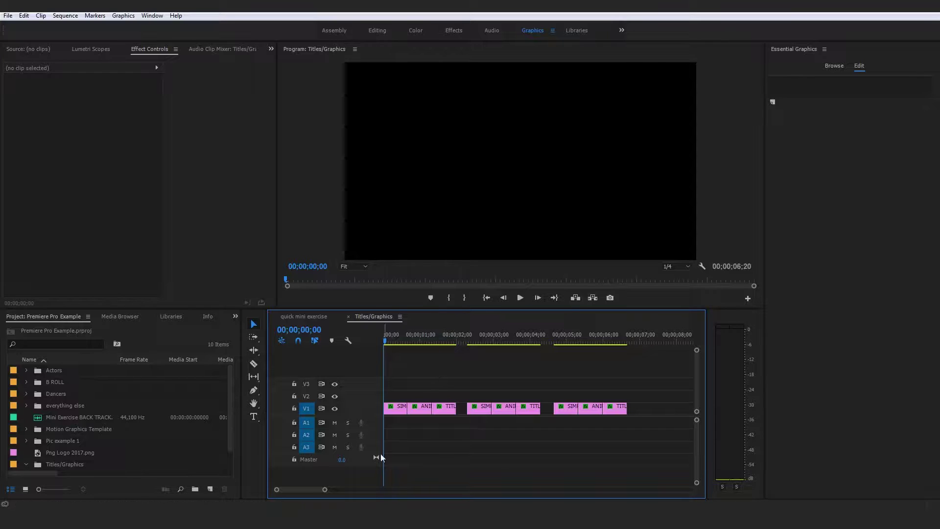
Drop the Basic Title template from Essential Graphics onto V1 at 00;00;08;00.
{"action": "left_click_drag", "start_coordinate": [325, 489], "coordinate": [356, 489]}
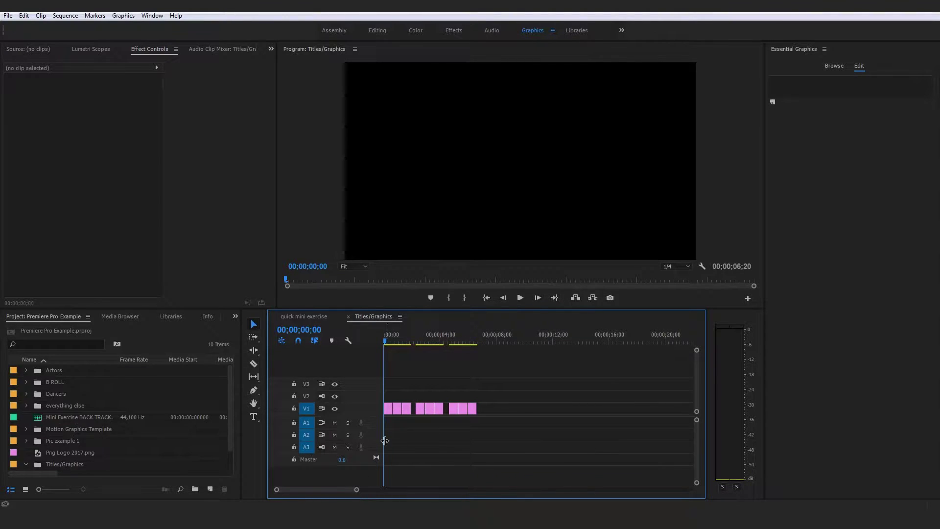
{"action": "left_click", "coordinate": [495, 337]}
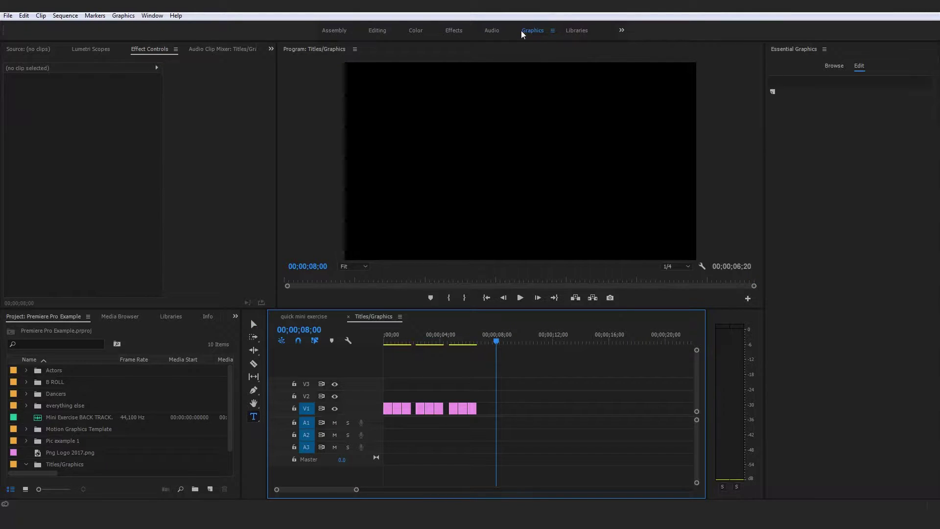
{"action": "left_click", "coordinate": [833, 66]}
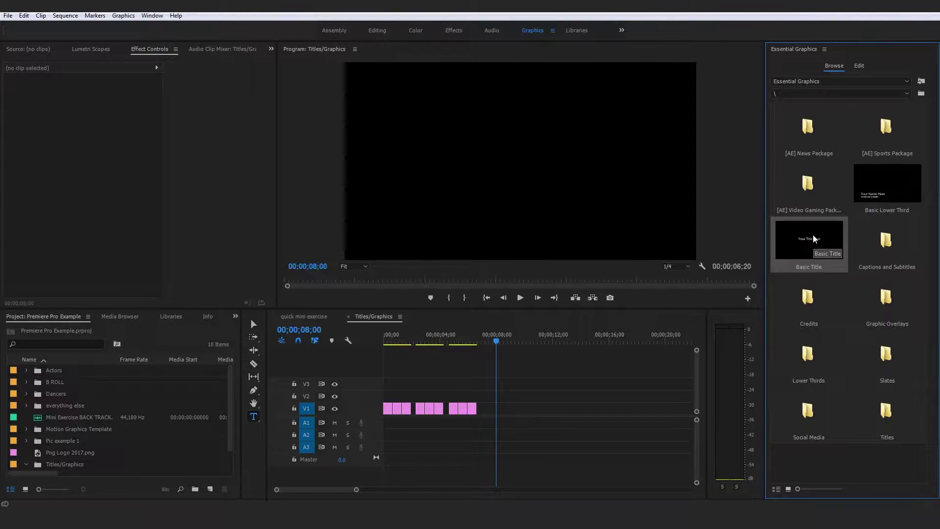
{"action": "left_click_drag", "start_coordinate": [703, 350], "coordinate": [529, 414]}
{"action": "left_click", "coordinate": [528, 410]}
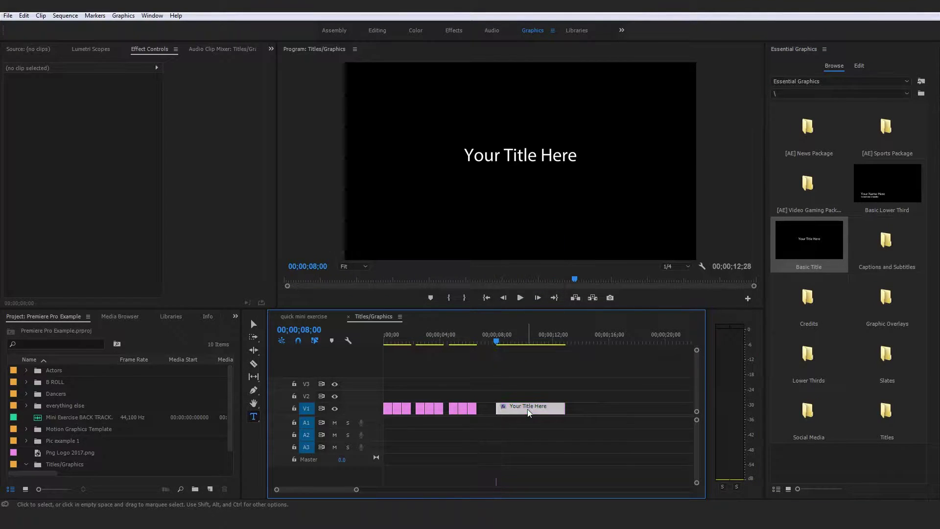
Replace the placeholder title text with BASIC.
{"action": "left_click", "coordinate": [551, 156]}
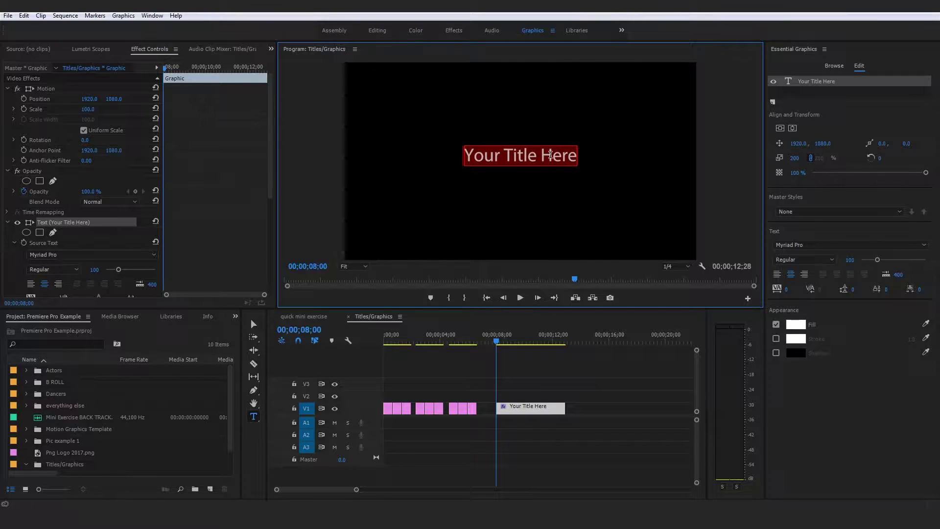
{"action": "type", "text": "BASIC"}
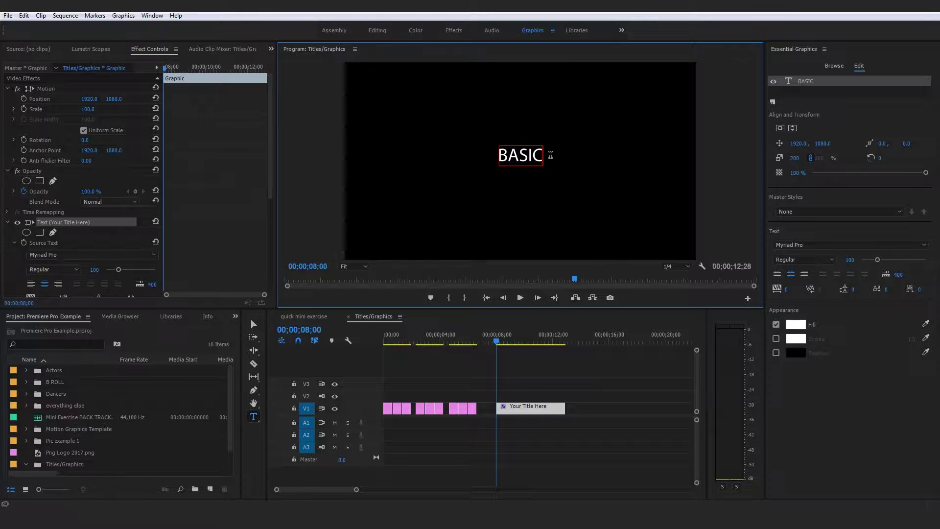
{"action": "key", "text": "Escape"}
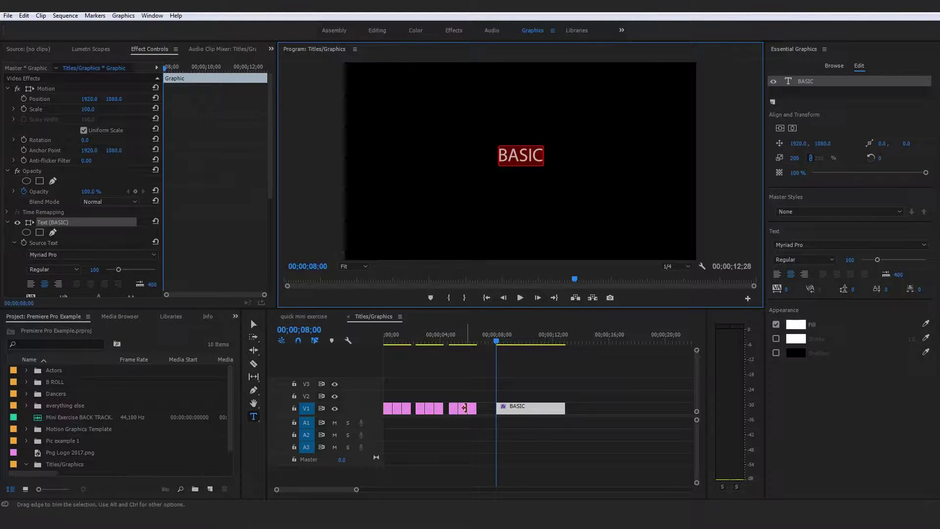
Preview the sequence, then return to the BASIC title at 08;00 and select its text.
{"action": "left_click", "coordinate": [378, 340]}
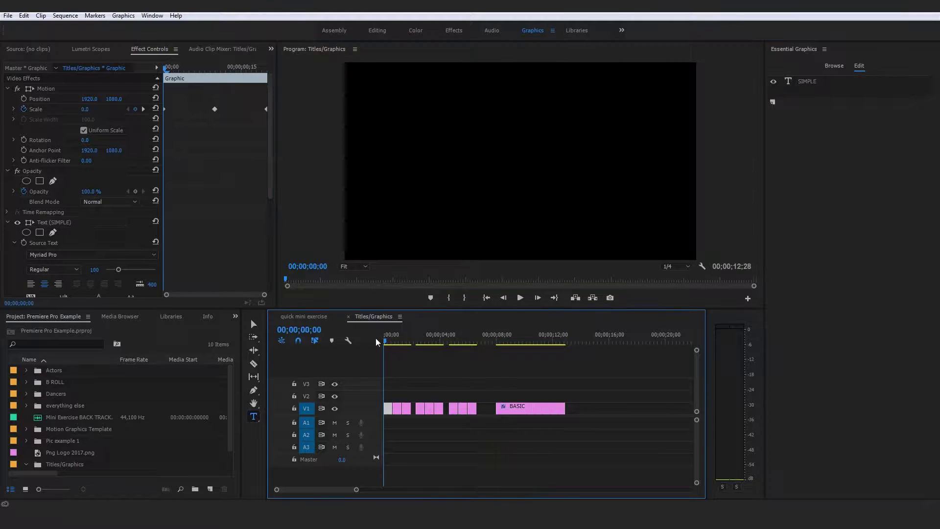
{"action": "key", "text": "space"}
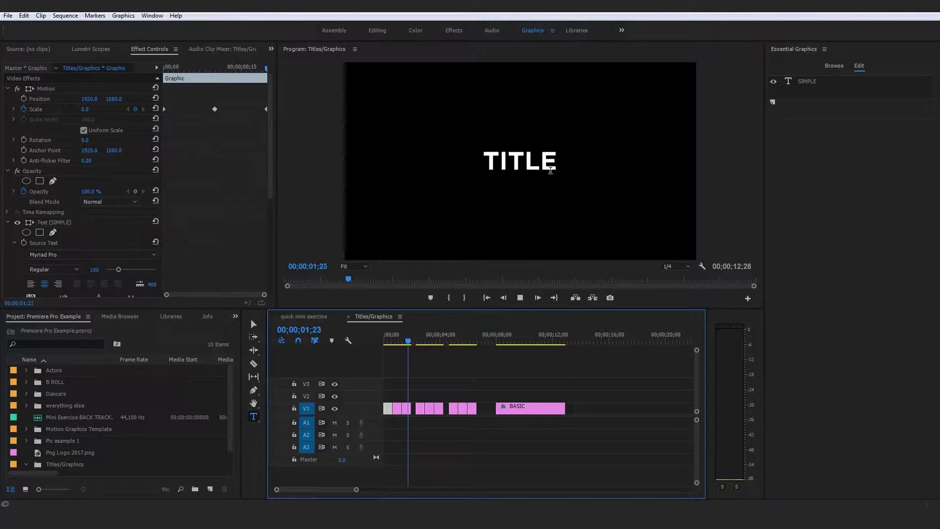
{"action": "key", "text": "space"}
{"action": "left_click", "coordinate": [496, 339]}
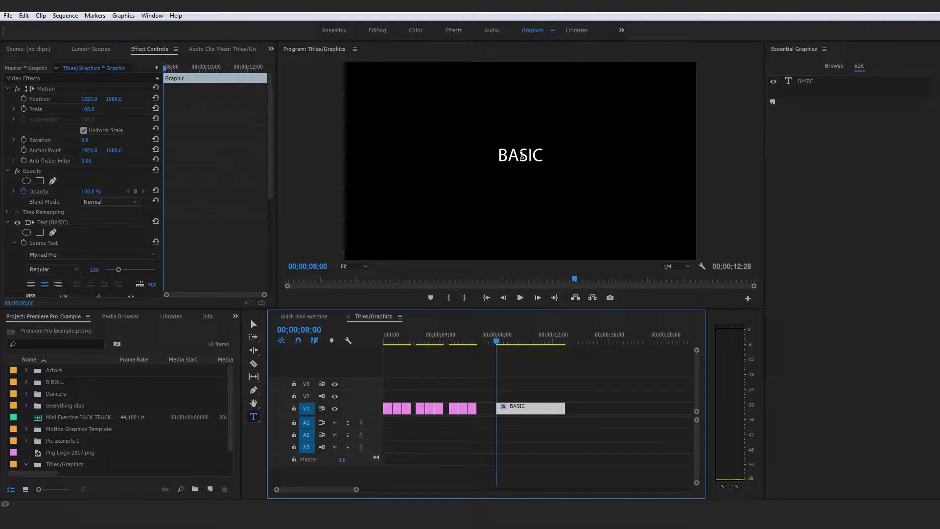
{"action": "left_click", "coordinate": [522, 155]}
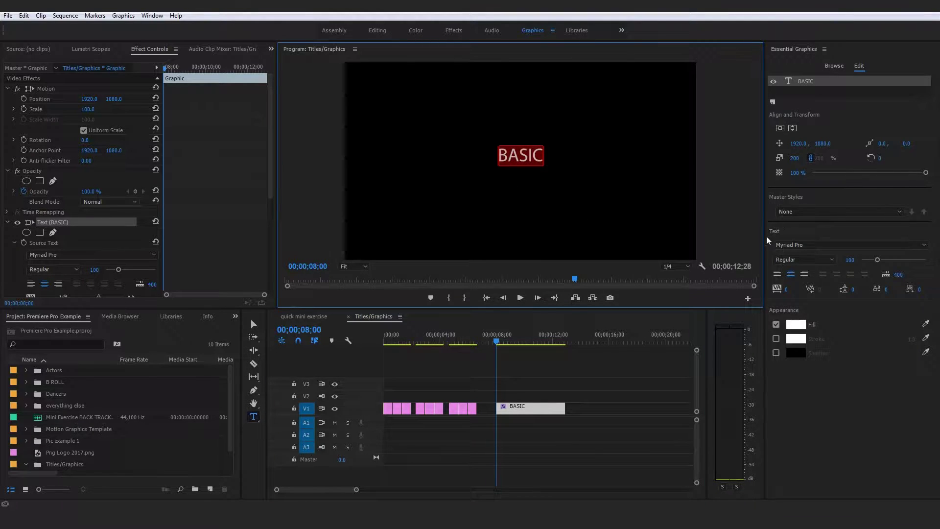
Enlarge the BASIC text, centre it, and change its font to Decay.
{"action": "left_click_drag", "start_coordinate": [877, 259], "coordinate": [889, 262]}
{"action": "left_click", "coordinate": [792, 128]}
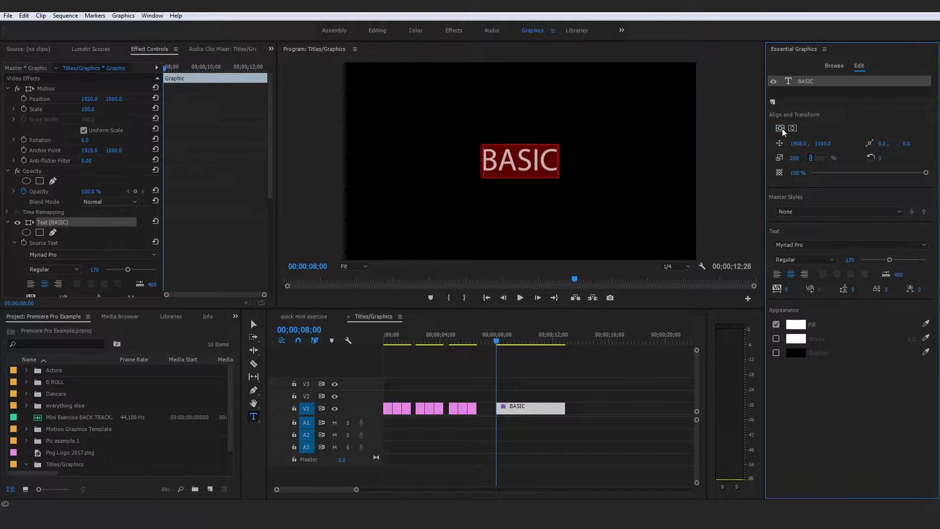
{"action": "left_click", "coordinate": [807, 248]}
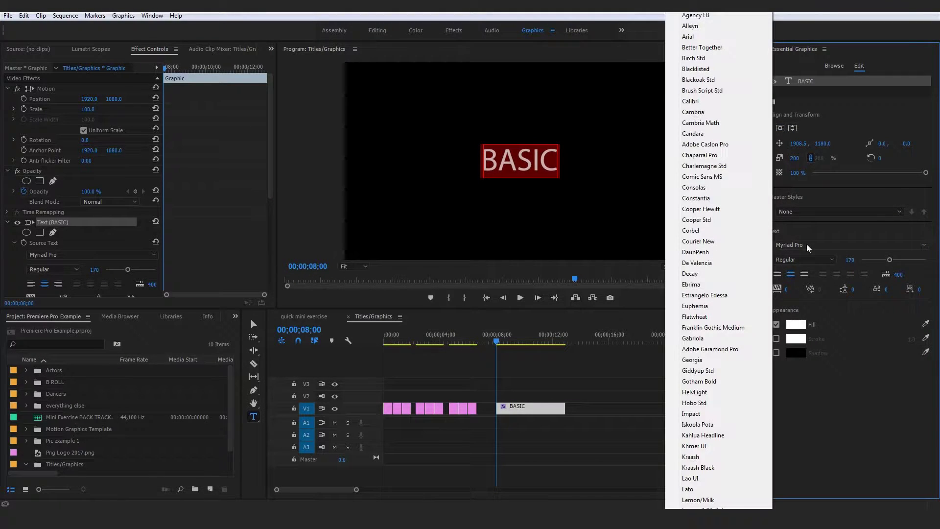
{"action": "left_click", "coordinate": [725, 273]}
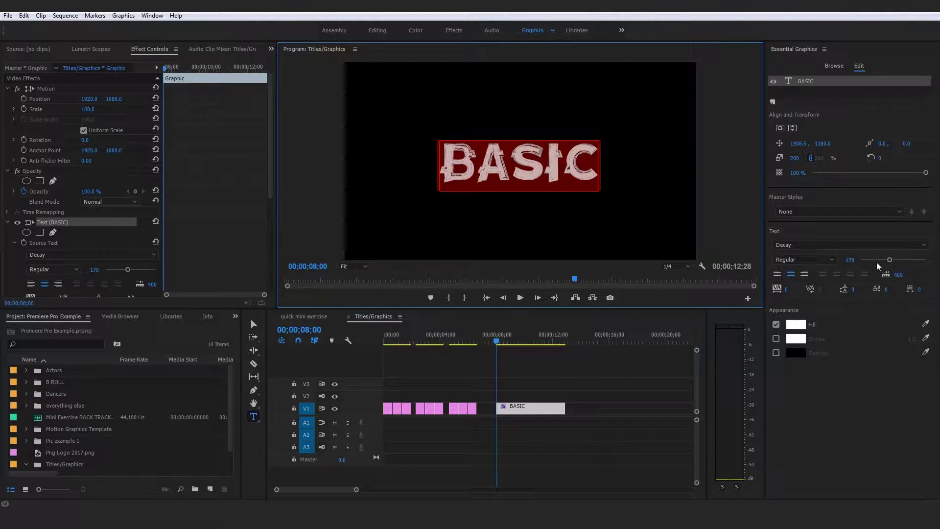
Reduce the BASIC text to size 149, keep Decay, and centre it horizontally.
{"action": "left_click_drag", "start_coordinate": [889, 259], "coordinate": [885, 260]}
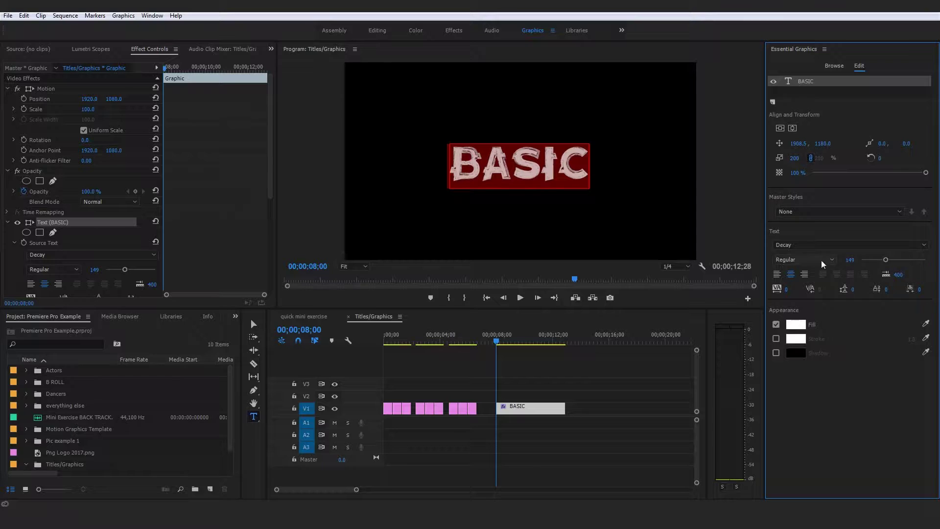
{"action": "left_click", "coordinate": [789, 248]}
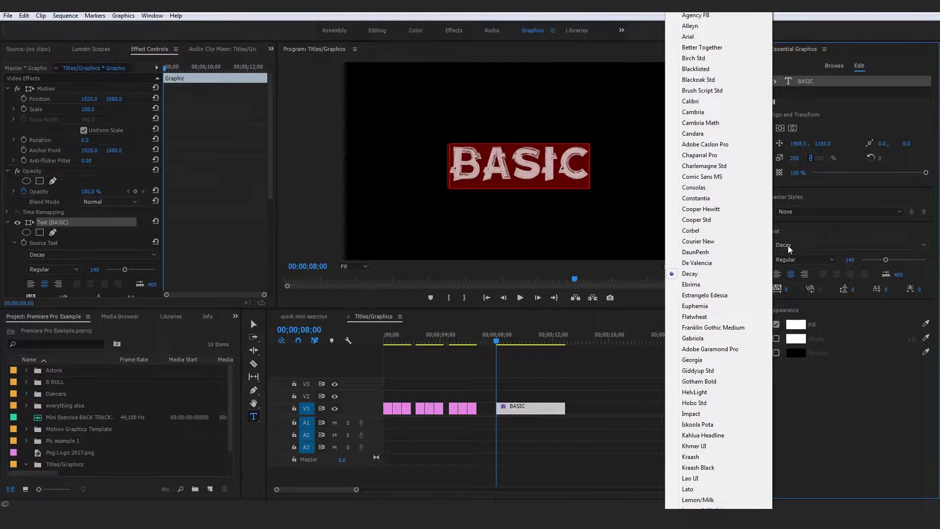
{"action": "left_click", "coordinate": [723, 275]}
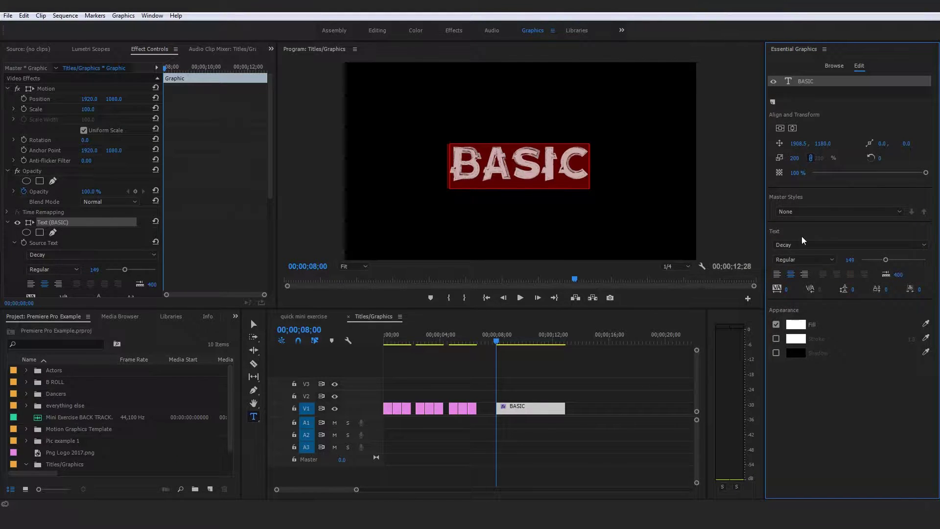
{"action": "left_click", "coordinate": [802, 245]}
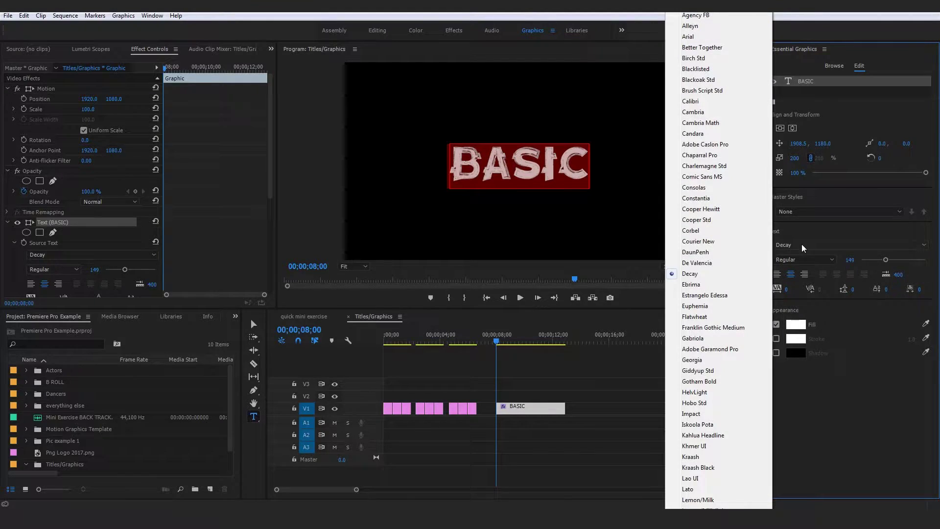
{"action": "left_click", "coordinate": [705, 273]}
{"action": "left_click", "coordinate": [803, 245]}
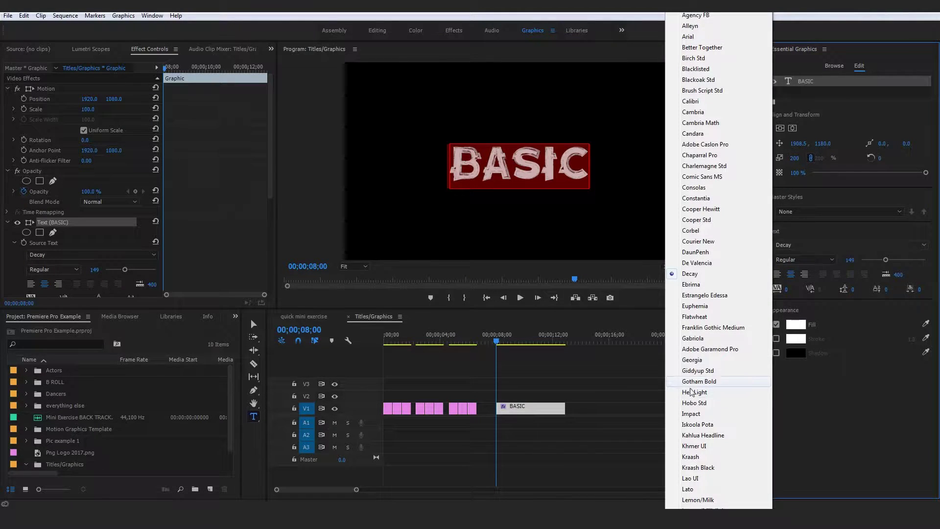
{"action": "left_click", "coordinate": [894, 432]}
{"action": "left_click", "coordinate": [565, 174]}
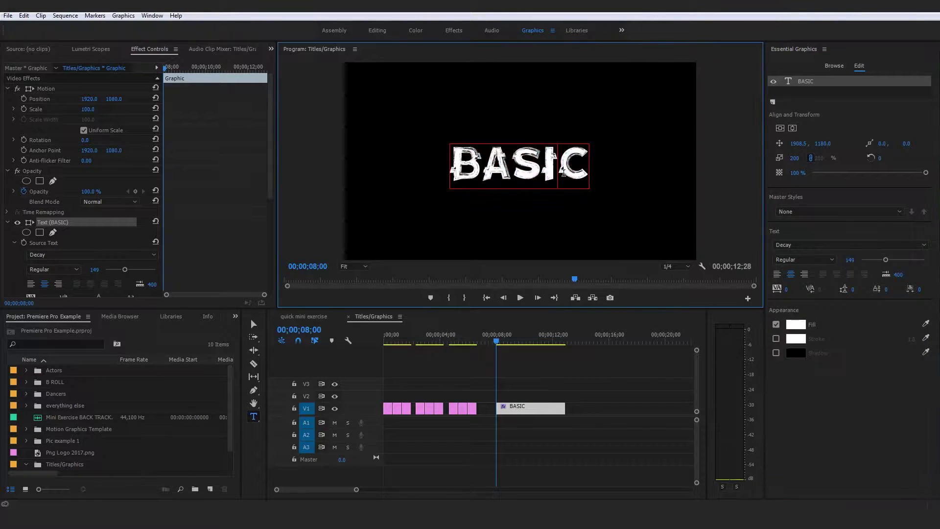
{"action": "left_click", "coordinate": [777, 129]}
Zoom the timeline and park the playhead at about 08;20 on the BASIC clip.
{"action": "left_click", "coordinate": [631, 386]}
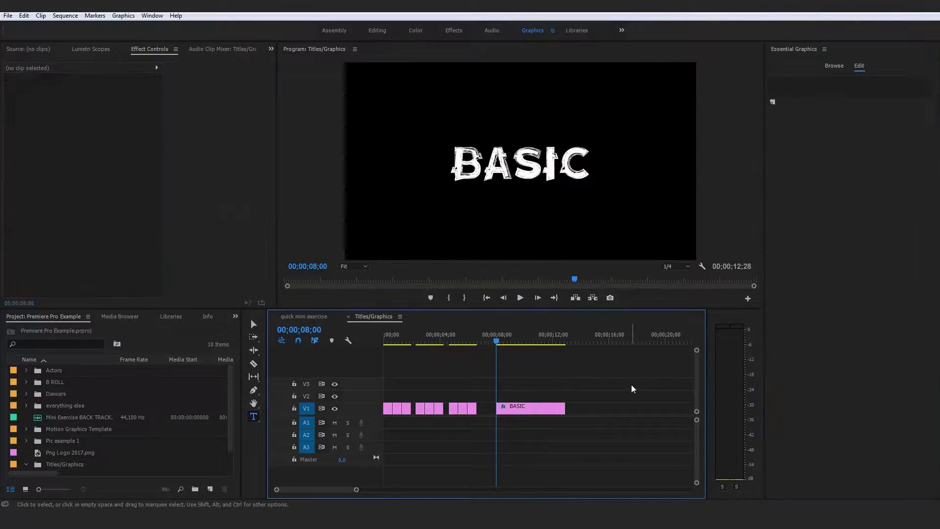
{"action": "left_click_drag", "start_coordinate": [277, 490], "coordinate": [298, 491]}
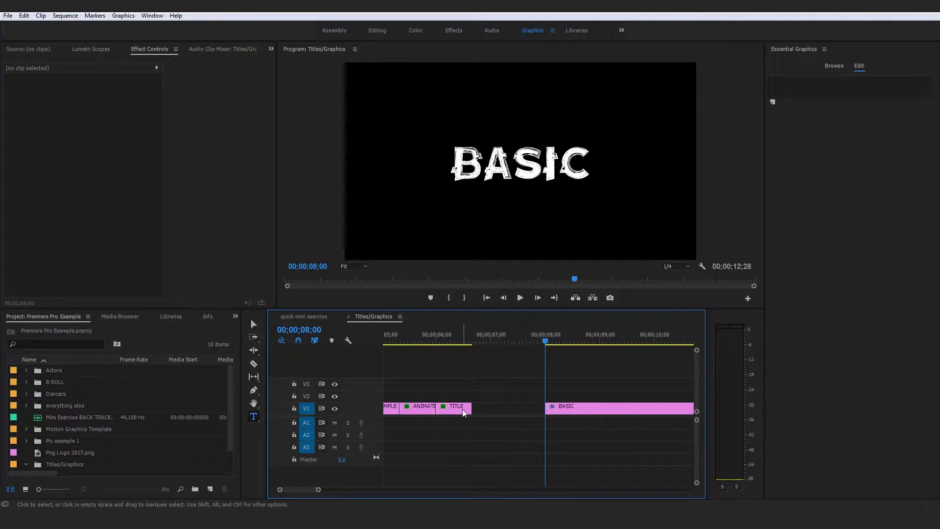
{"action": "left_click", "coordinate": [424, 413]}
{"action": "left_click", "coordinate": [456, 408]}
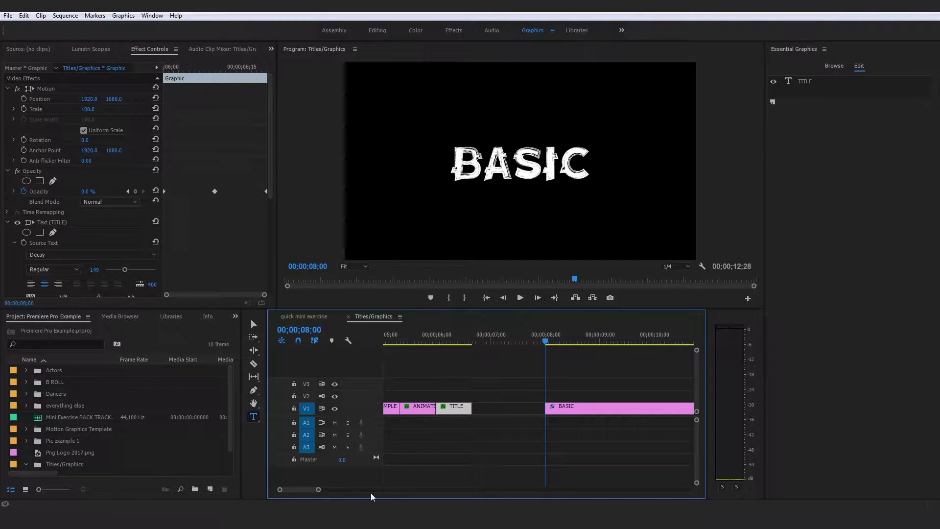
{"action": "scroll", "coordinate": [325, 490], "scroll_direction": "down", "scroll_amount": 2}
{"action": "left_click", "coordinate": [549, 372]}
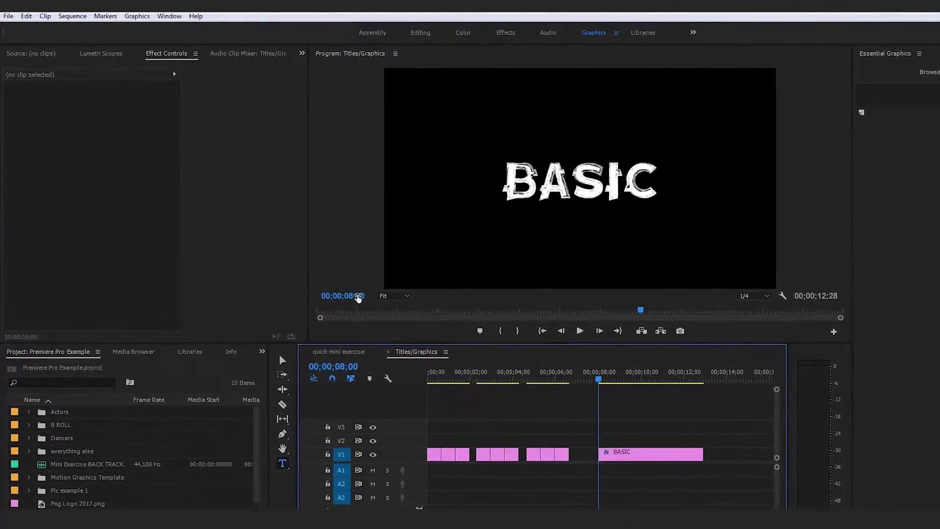
{"action": "left_click_drag", "start_coordinate": [627, 397], "coordinate": [633, 398]}
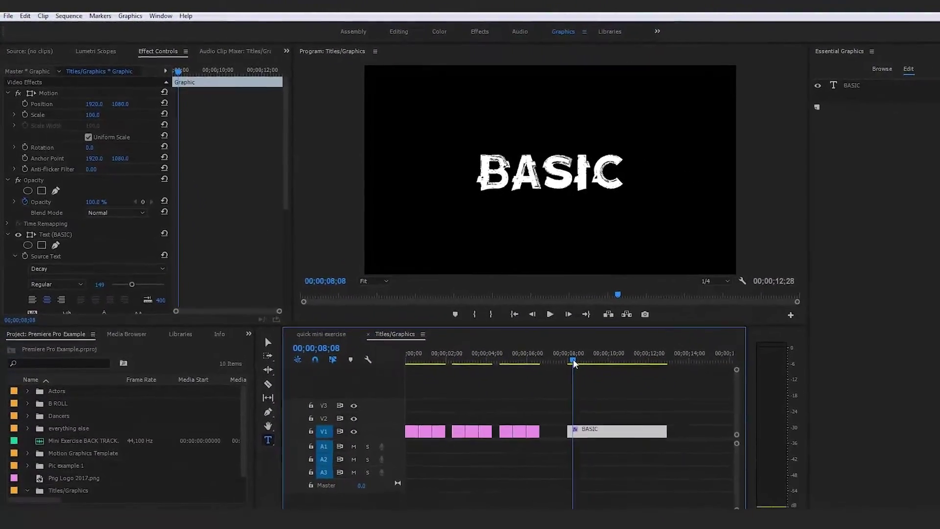
{"action": "left_click_drag", "start_coordinate": [573, 360], "coordinate": [573, 359]}
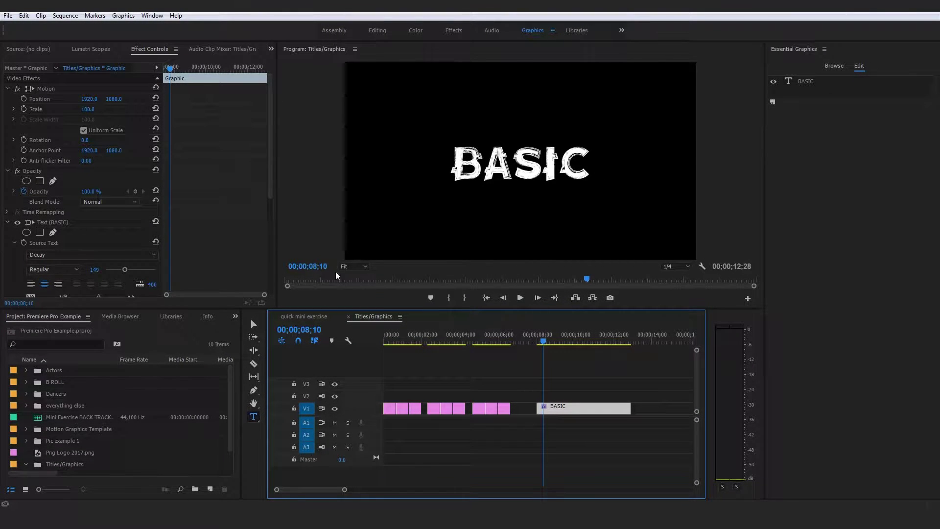
{"action": "left_click_drag", "start_coordinate": [543, 342], "coordinate": [549, 343]}
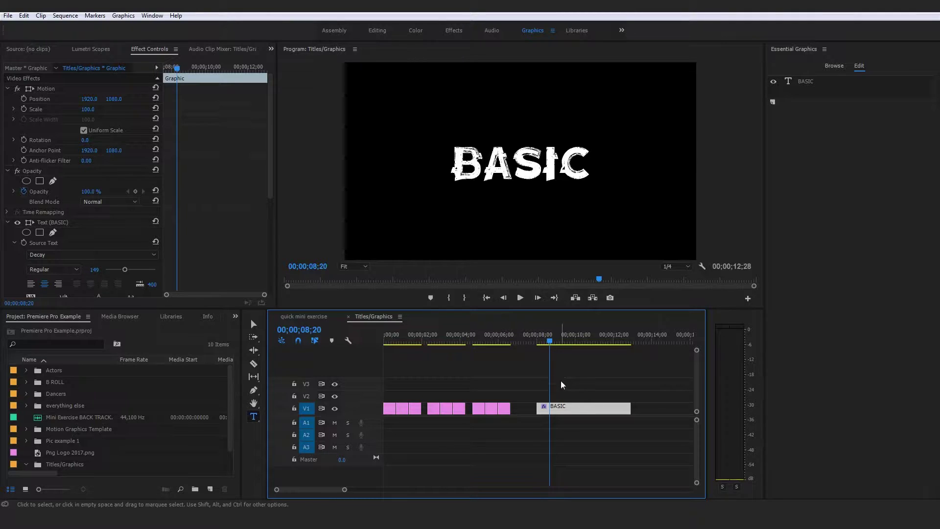
Razor the BASIC clip at 08;20, delete the right-hand piece, and play it back.
{"action": "key", "text": "c"}
{"action": "left_click", "coordinate": [558, 412]}
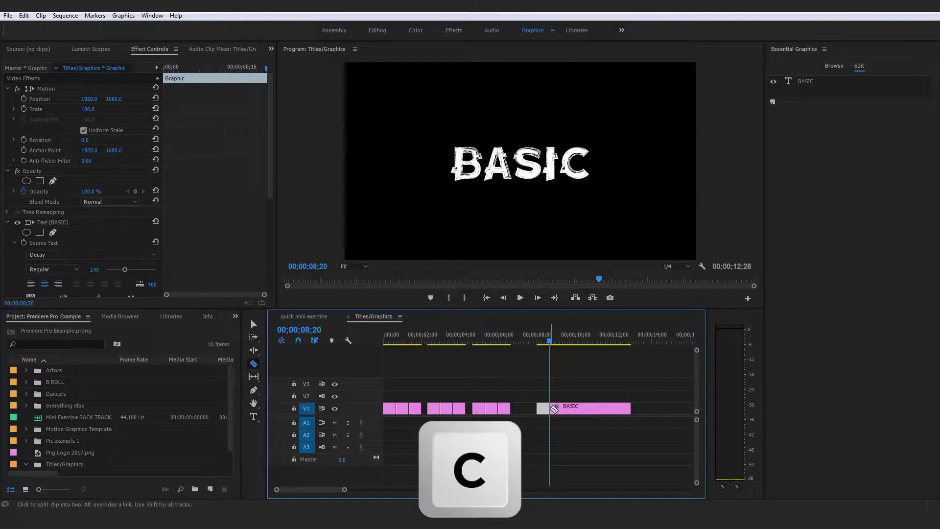
{"action": "left_click", "coordinate": [570, 412]}
{"action": "key", "text": "Delete"}
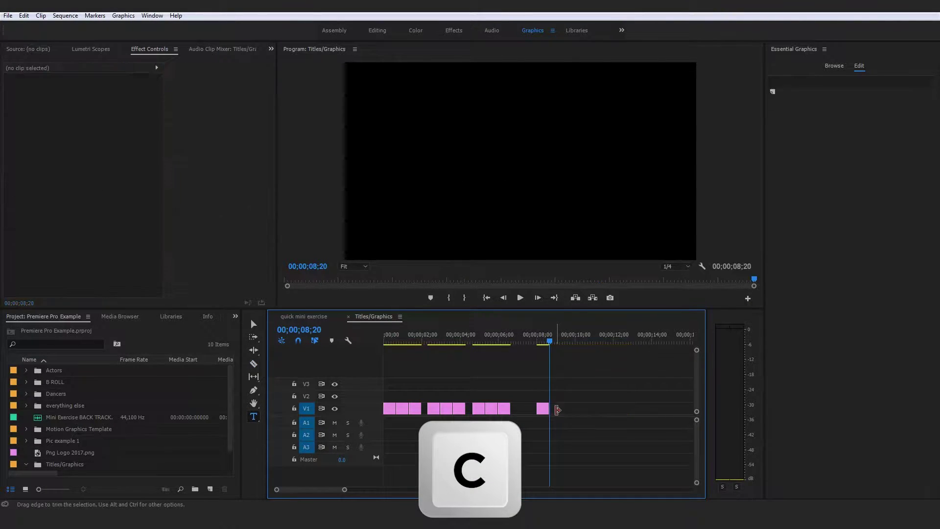
{"action": "key", "text": "Up"}
{"action": "key", "text": "space"}
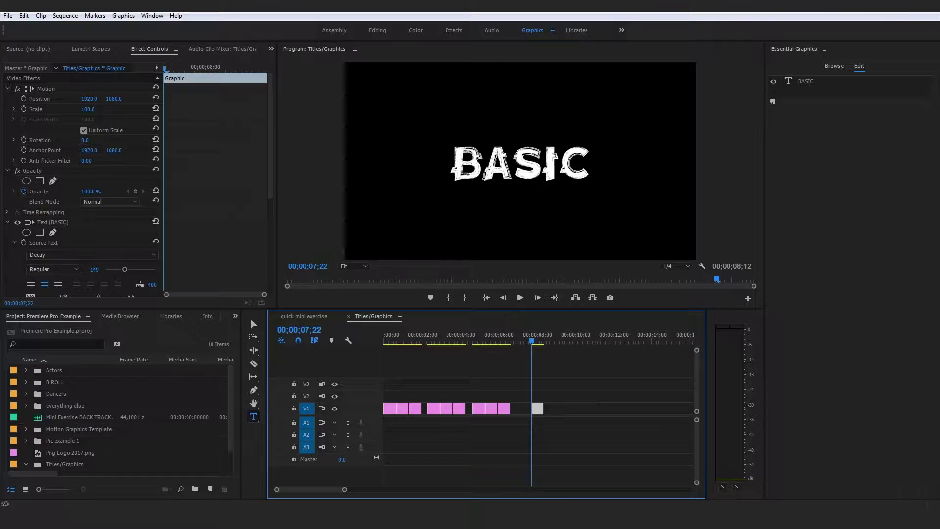
{"action": "key", "text": "Home"}
{"action": "key", "text": "space"}
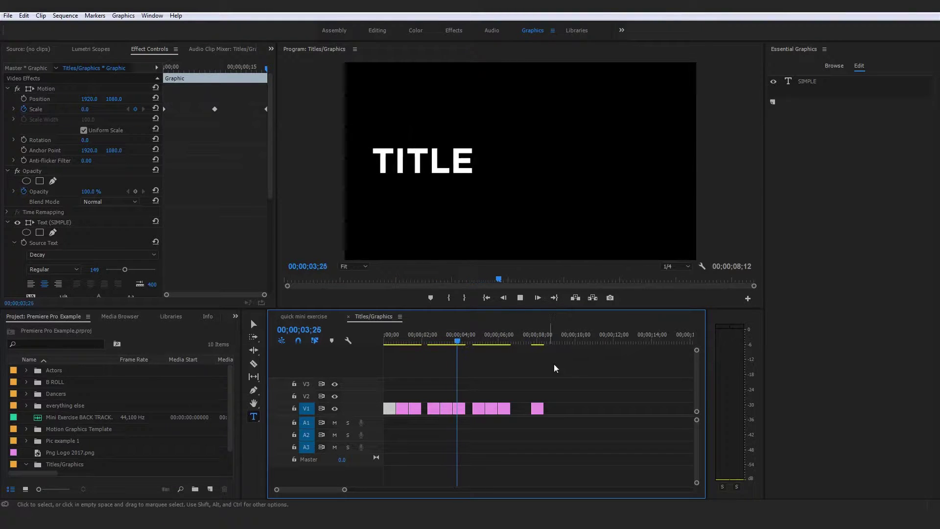
{"action": "left_click", "coordinate": [533, 336]}
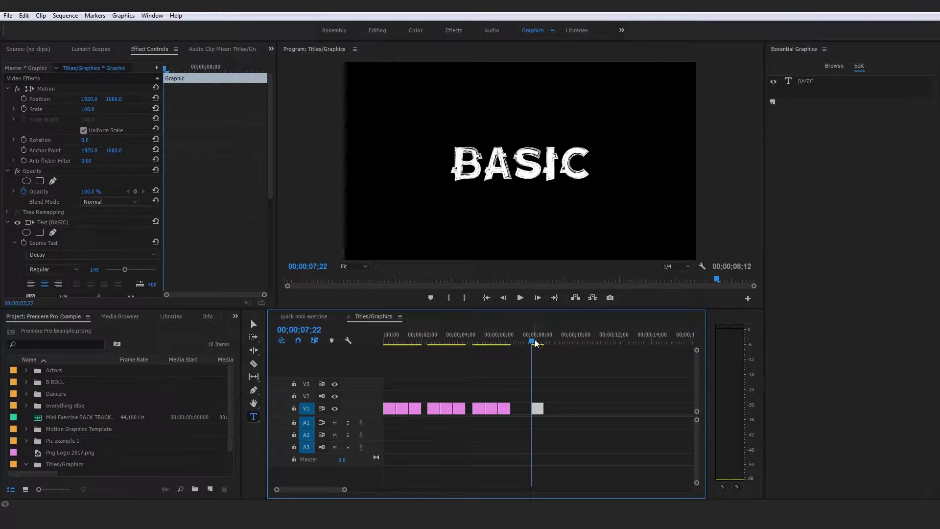
{"action": "left_click_drag", "start_coordinate": [533, 341], "coordinate": [532, 341]}
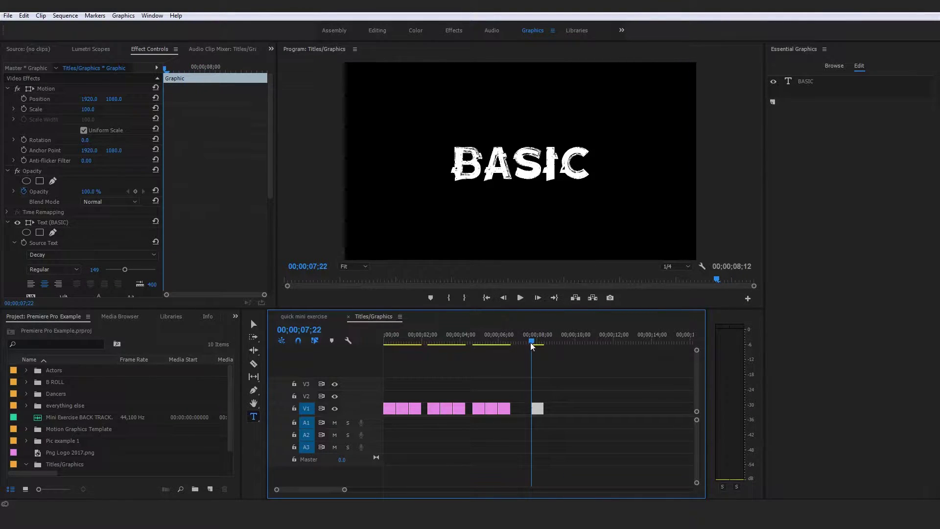
{"action": "left_click_drag", "start_coordinate": [532, 341], "coordinate": [532, 341]}
{"action": "left_click_drag", "start_coordinate": [302, 268], "coordinate": [346, 267]}
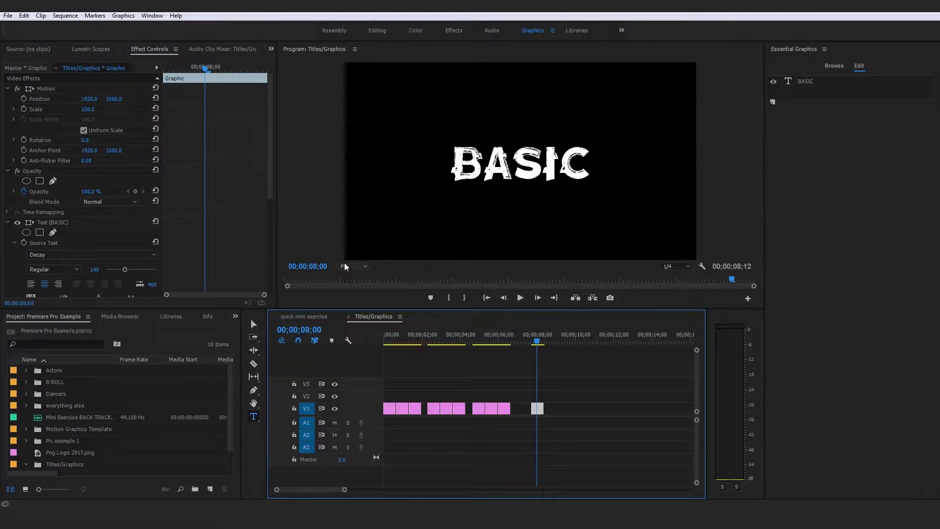
Move the BASIC clip to start at 08;00 and add a Scale keyframe of 100 at 08;10.
{"action": "left_click_drag", "start_coordinate": [538, 408], "coordinate": [544, 405]}
{"action": "key", "text": "Right"}
{"action": "key", "text": "Right"}
{"action": "key", "text": "Right"}
{"action": "key", "text": "Right"}
{"action": "key", "text": "Right"}
{"action": "key", "text": "Right"}
{"action": "key", "text": "Right"}
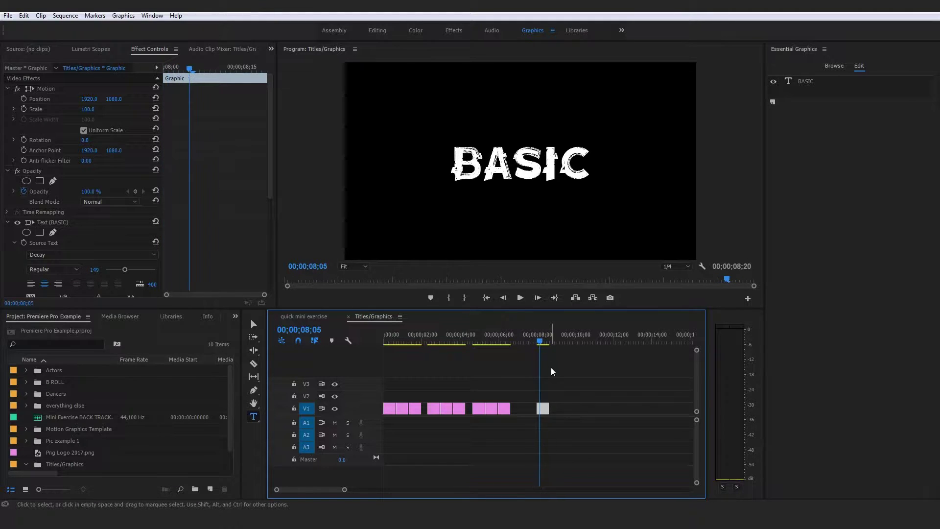
{"action": "key", "text": "Right"}
{"action": "key", "text": "Right"}
{"action": "key", "text": "Right"}
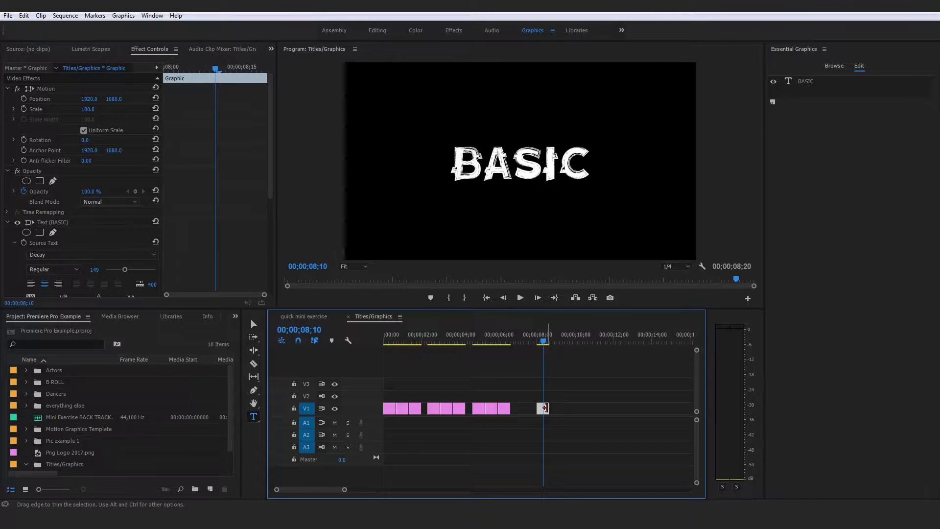
{"action": "left_click", "coordinate": [25, 109]}
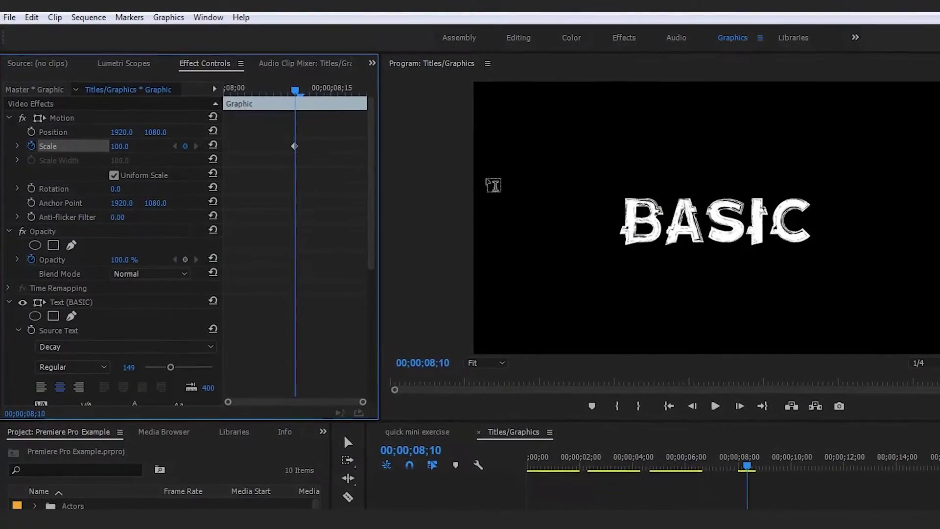
Set Scale to 0 at 08;00 and shrink the title to 20 at 08;18.
{"action": "left_click_drag", "start_coordinate": [270, 92], "coordinate": [230, 94]}
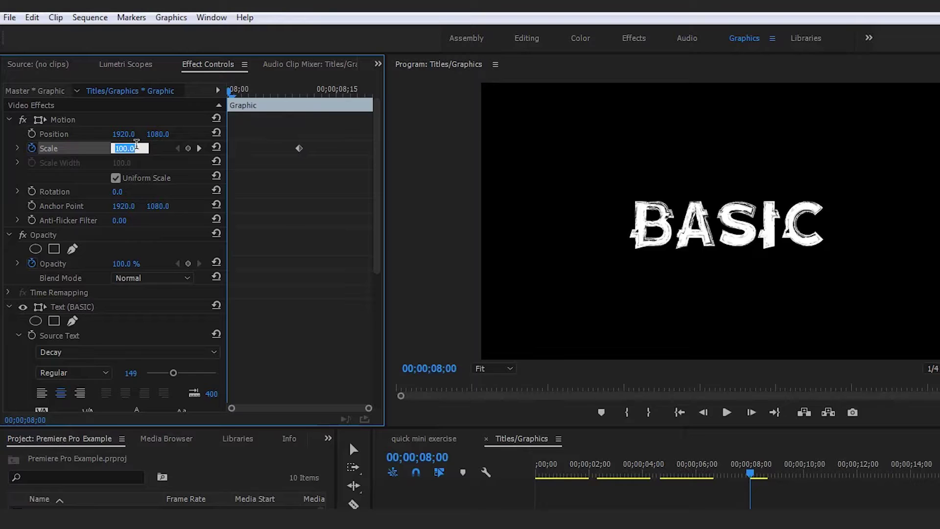
{"action": "key", "text": "Return"}
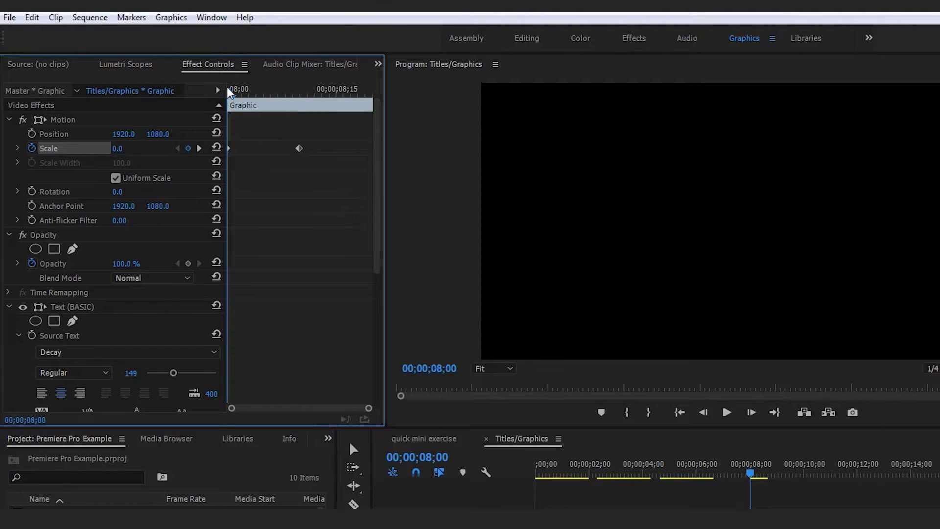
{"action": "left_click_drag", "start_coordinate": [231, 93], "coordinate": [302, 107]}
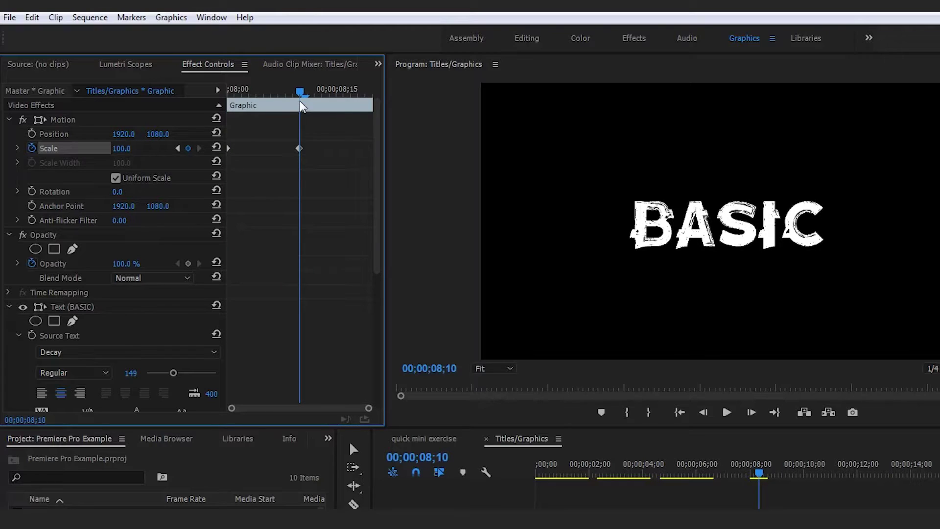
{"action": "left_click_drag", "start_coordinate": [301, 107], "coordinate": [360, 112]}
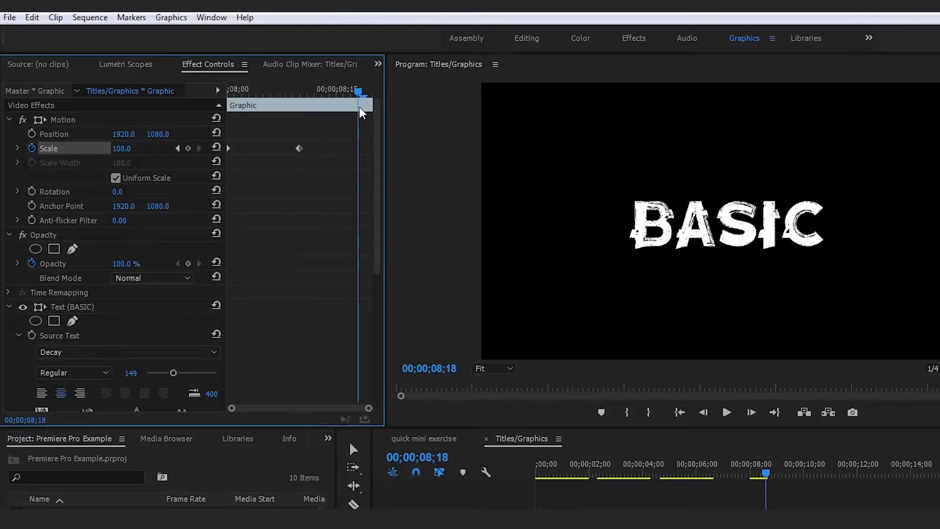
{"action": "left_click_drag", "start_coordinate": [121, 149], "coordinate": [66, 148]}
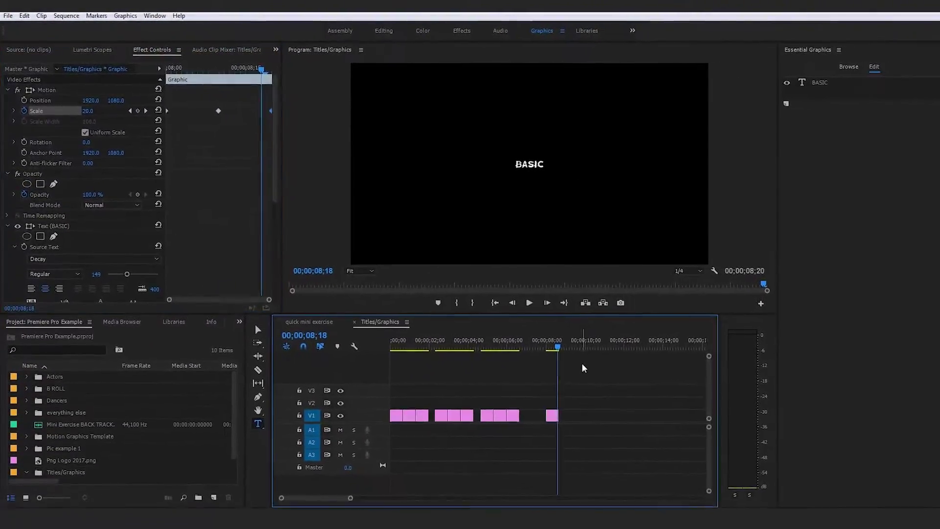
Play back the scaling animation and review the selected Scale keyframes.
{"action": "left_click", "coordinate": [583, 368]}
{"action": "left_click", "coordinate": [547, 345]}
{"action": "key", "text": "space"}
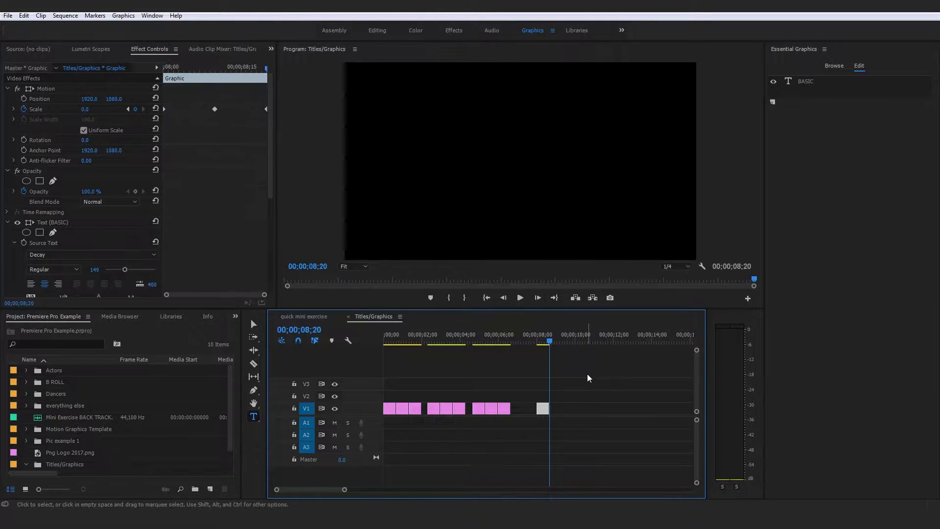
{"action": "left_click", "coordinate": [538, 343]}
{"action": "key", "text": "space"}
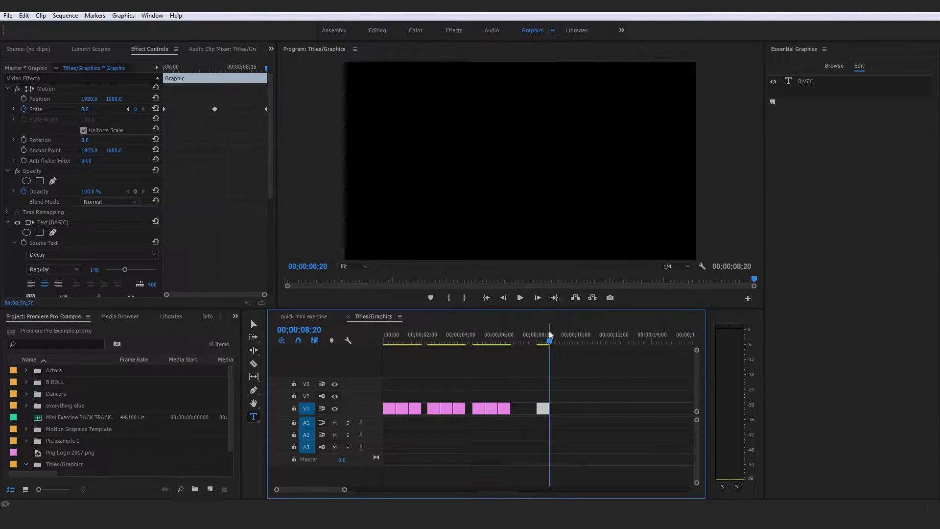
{"action": "left_click_drag", "start_coordinate": [549, 334], "coordinate": [541, 342]}
{"action": "left_click", "coordinate": [39, 109]}
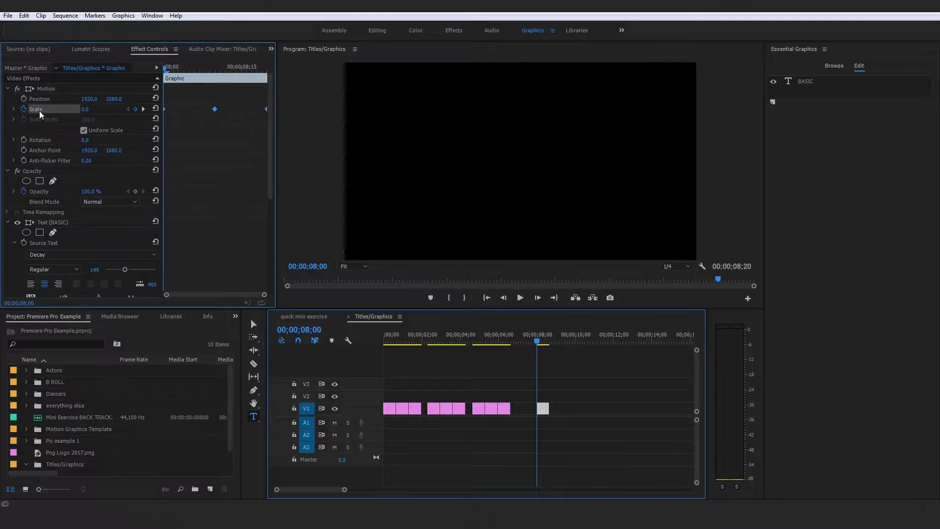
{"action": "mouse_move", "coordinate": [166, 66]}
{"action": "left_mouse_down"}
{"action": "mouse_move", "coordinate": [262, 69]}
{"action": "mouse_move", "coordinate": [170, 81]}
{"action": "left_mouse_up"}
Duplicate the BASIC clip right after the original and view the copy at 08;29.
{"action": "left_click", "coordinate": [575, 368]}
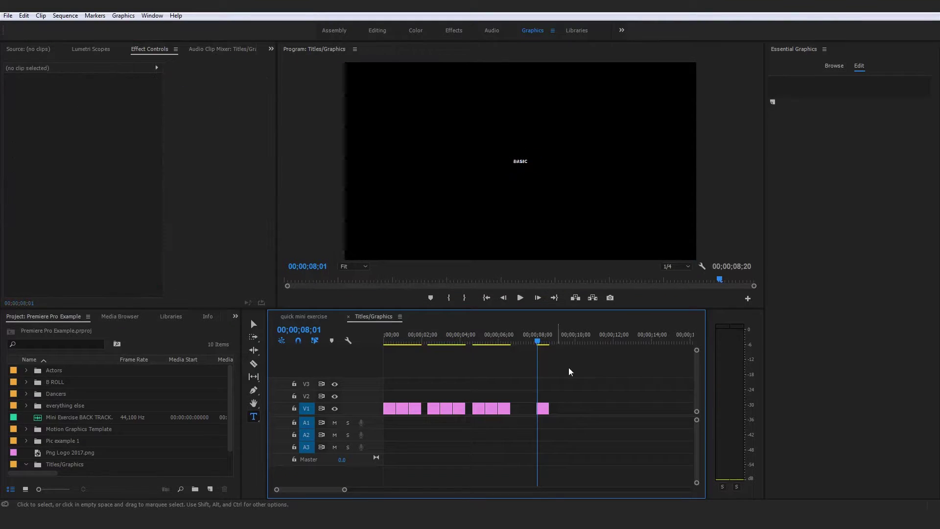
{"action": "left_click", "coordinate": [537, 341]}
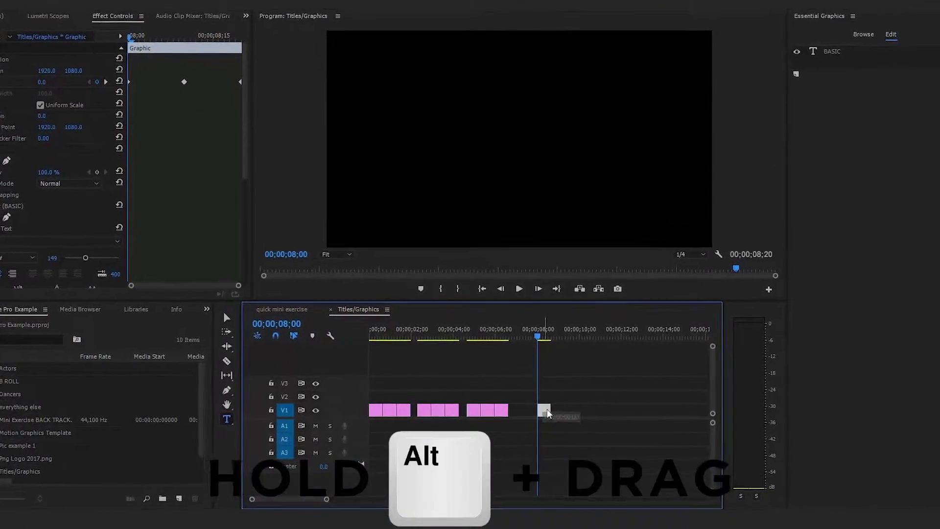
{"action": "left_click_drag", "start_coordinate": [547, 414], "coordinate": [564, 416]}
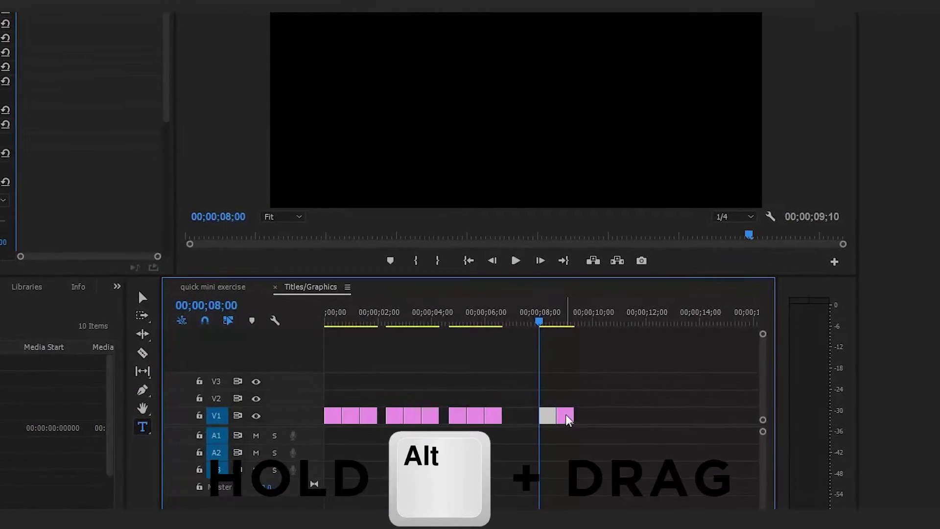
{"action": "key", "text": "space"}
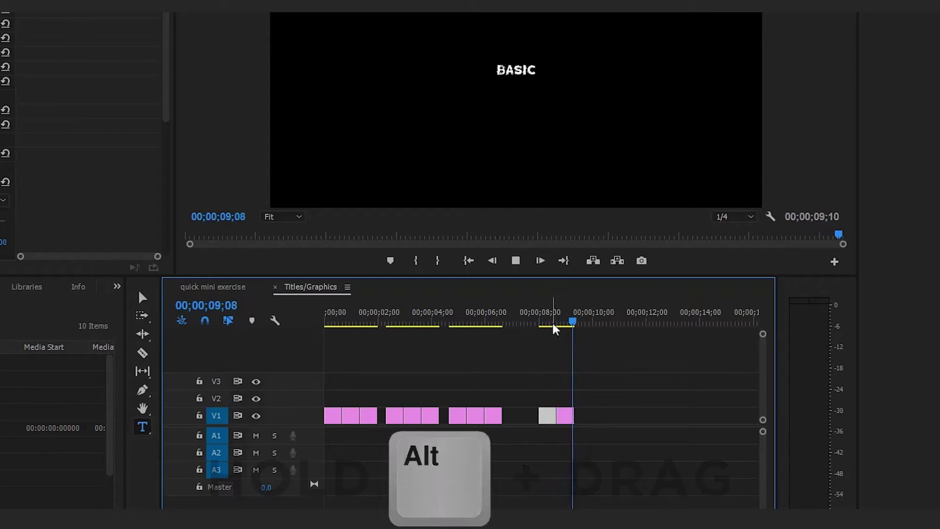
{"action": "left_click", "coordinate": [561, 322]}
{"action": "left_click_drag", "start_coordinate": [562, 321], "coordinate": [565, 324]}
Replace the copied title's text with ANIMATED.
{"action": "double_click", "coordinate": [536, 76]}
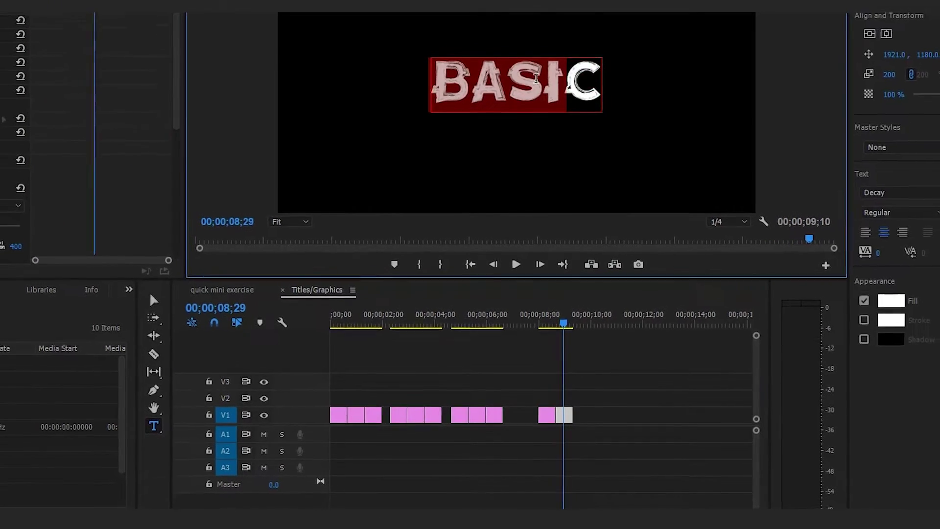
{"action": "key", "text": "ctrl+a"}
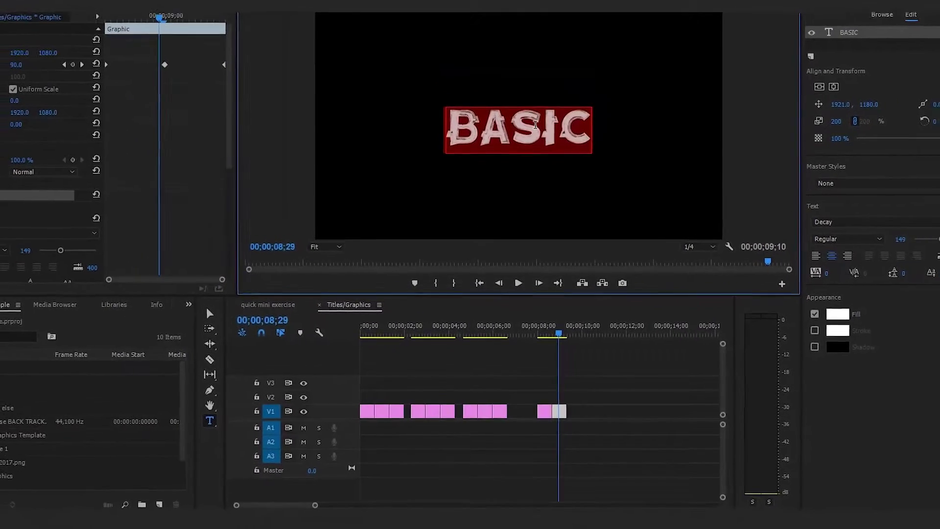
{"action": "type", "text": "ANIMATED"}
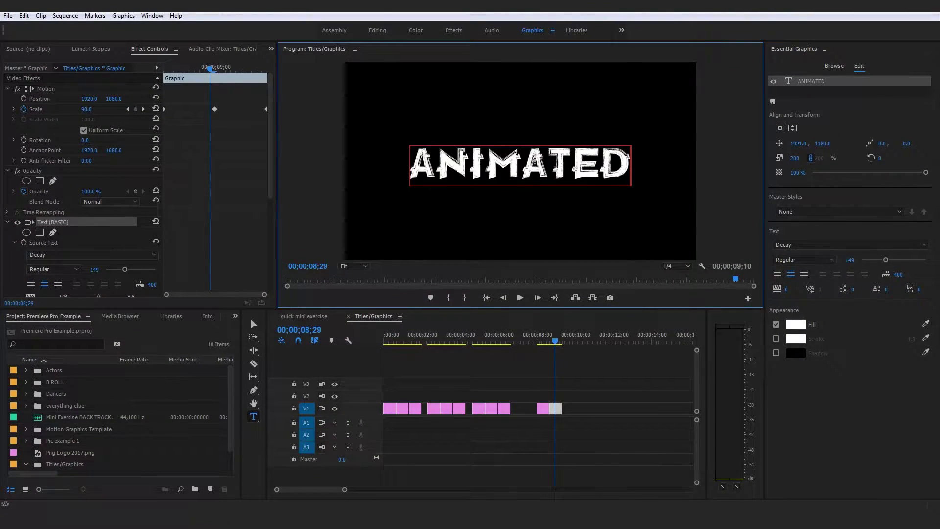
Extend the last title clip on V1 so it ends at 10;00.
{"action": "left_click", "coordinate": [630, 377]}
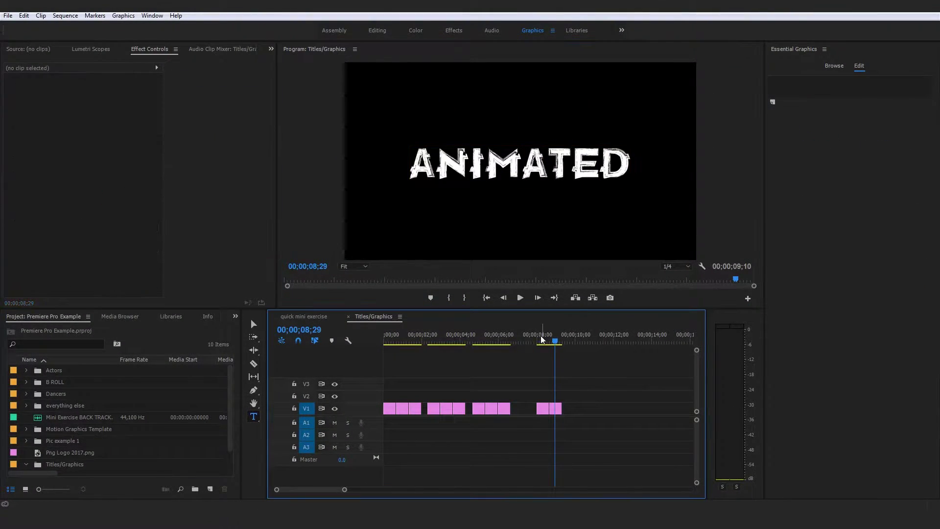
{"action": "left_click", "coordinate": [540, 336]}
{"action": "key", "text": "space"}
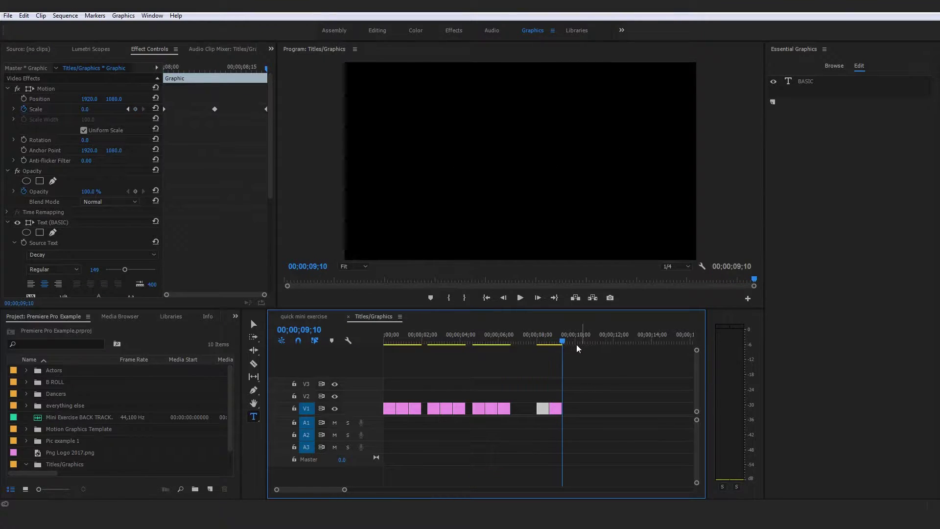
{"action": "left_click_drag", "start_coordinate": [555, 407], "coordinate": [570, 409]}
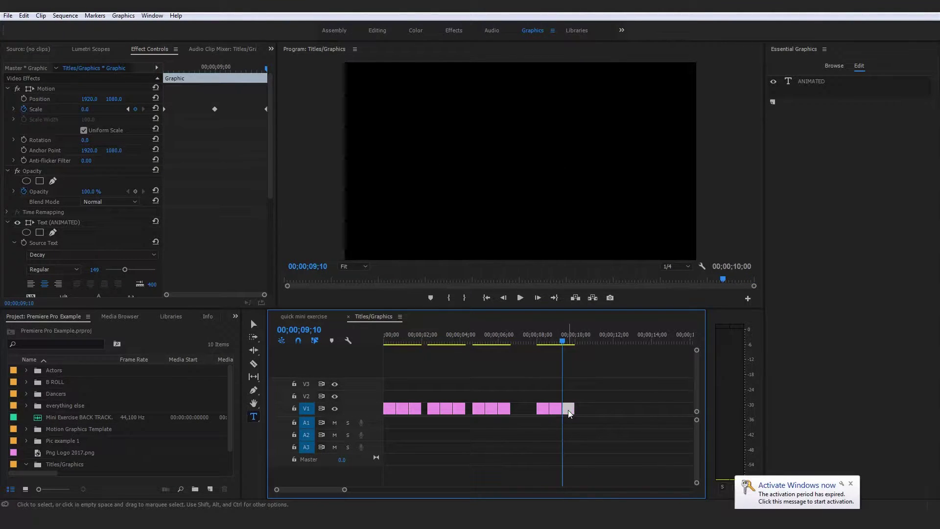
Change the last title's text from ANIMATED to TITLE!!
{"action": "left_click", "coordinate": [567, 338]}
{"action": "double_click", "coordinate": [540, 162]}
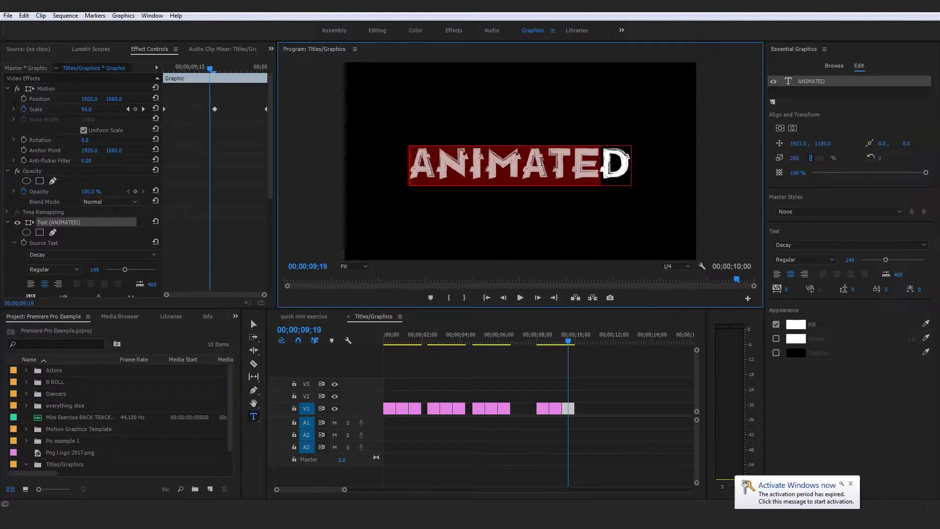
{"action": "type", "text": "TI"}
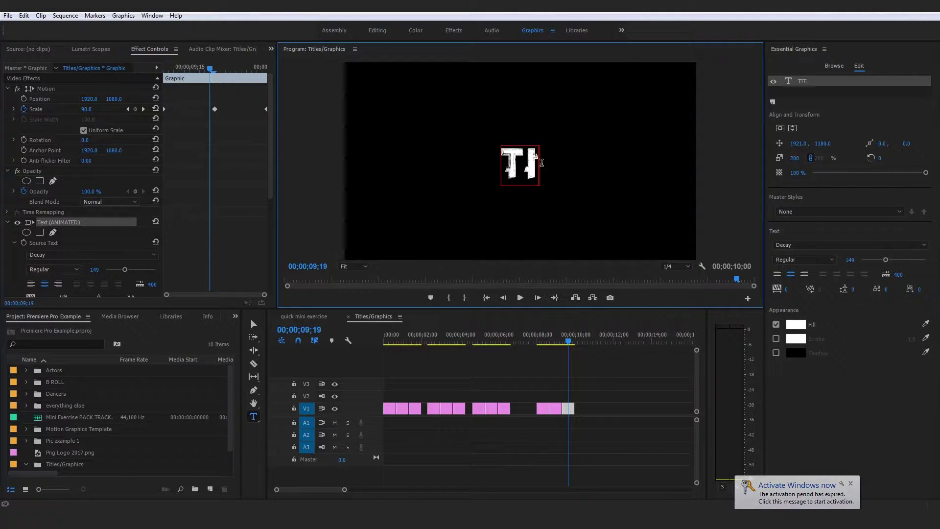
{"action": "type", "text": "TLE!!"}
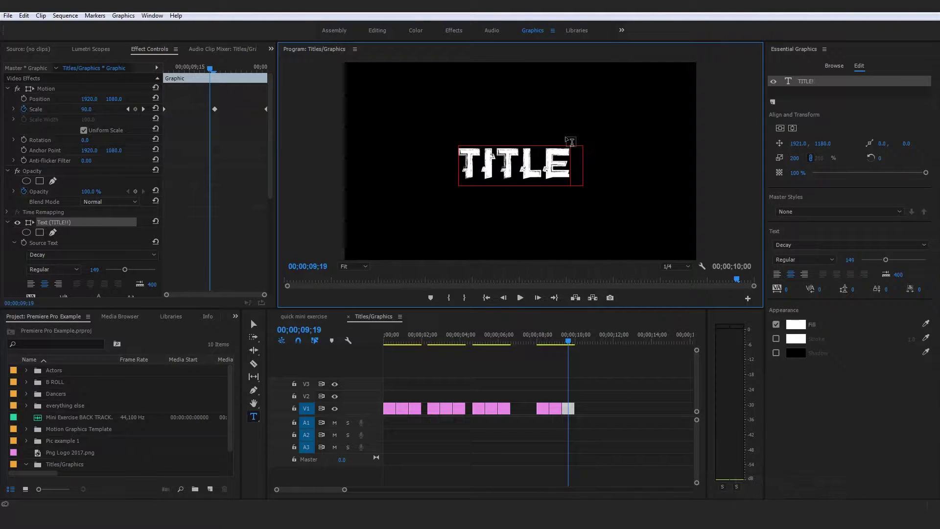
{"action": "left_click", "coordinate": [579, 382]}
Play the BASIC, ANIMATED and TITLE animation from 08;00 several times.
{"action": "left_click", "coordinate": [537, 341]}
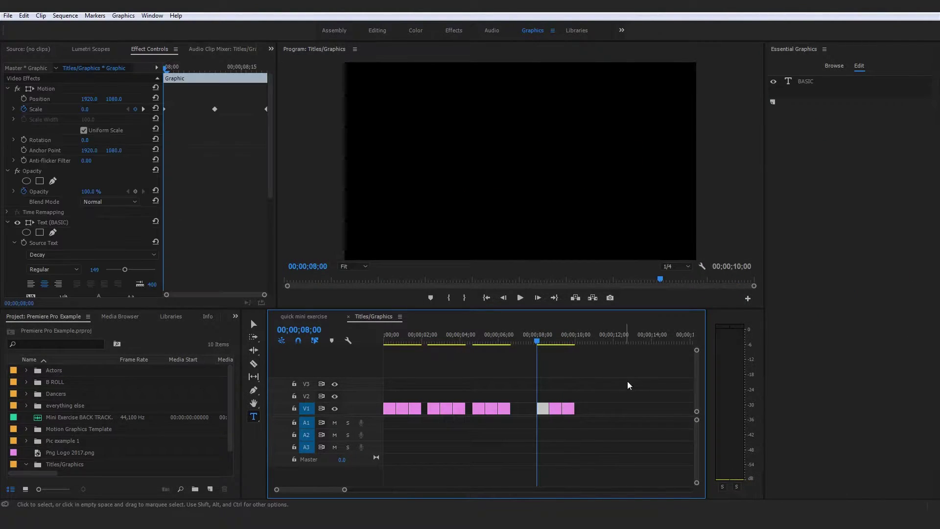
{"action": "key", "text": "space"}
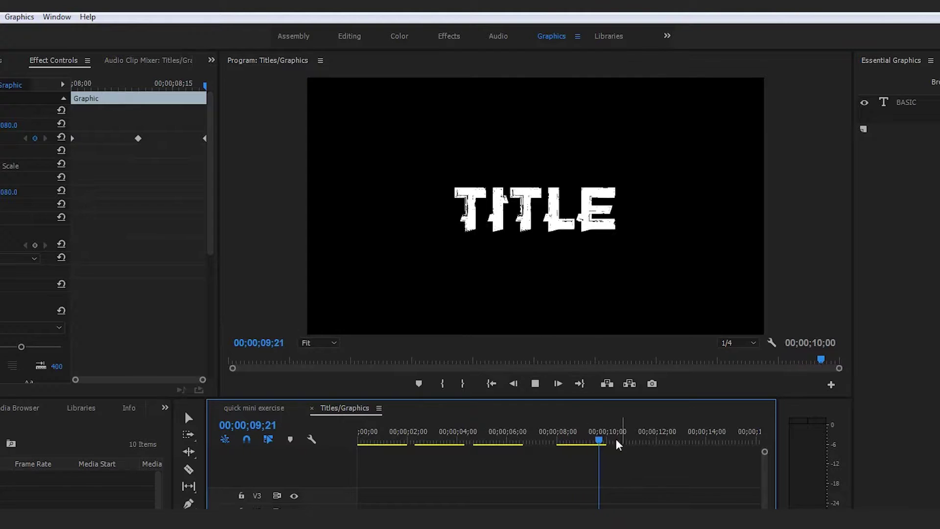
{"action": "left_click", "coordinate": [572, 438]}
{"action": "key", "text": "Up"}
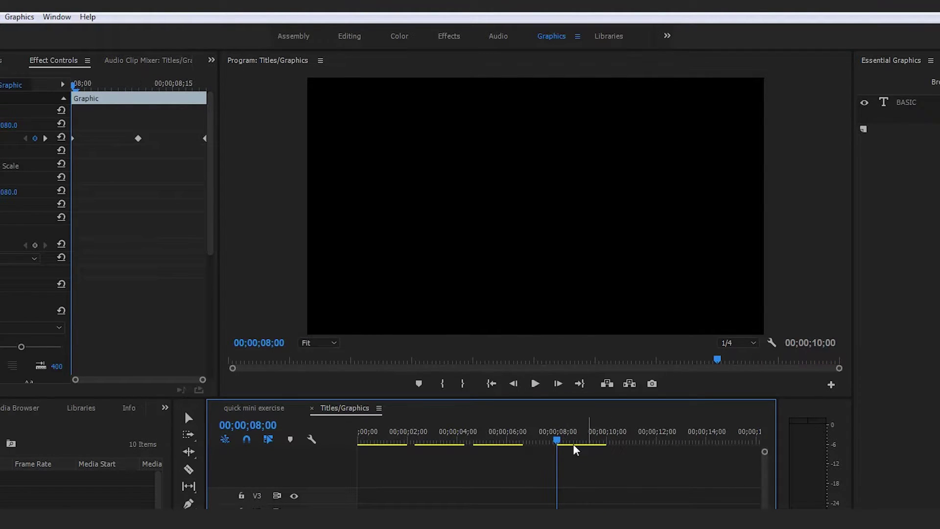
{"action": "key", "text": "space"}
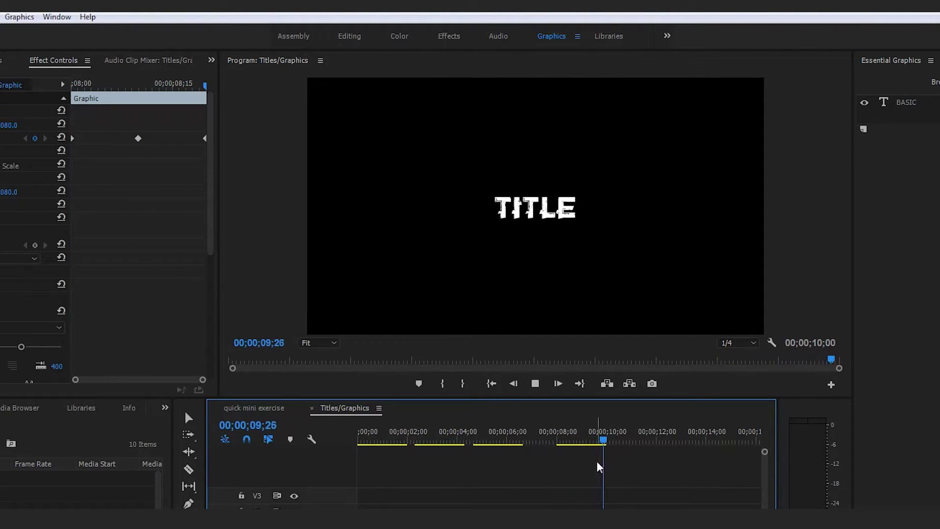
{"action": "left_click", "coordinate": [558, 443]}
{"action": "key", "text": "space"}
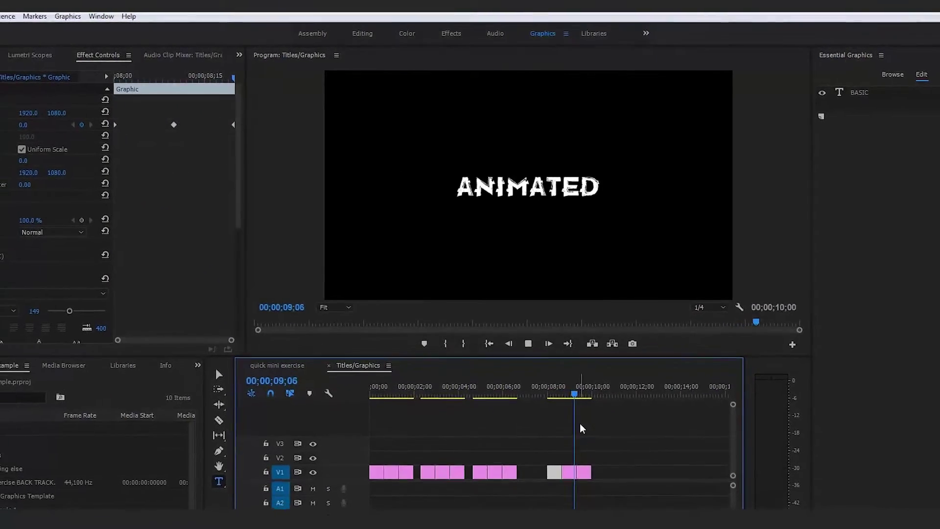
{"action": "key", "text": "Up"}
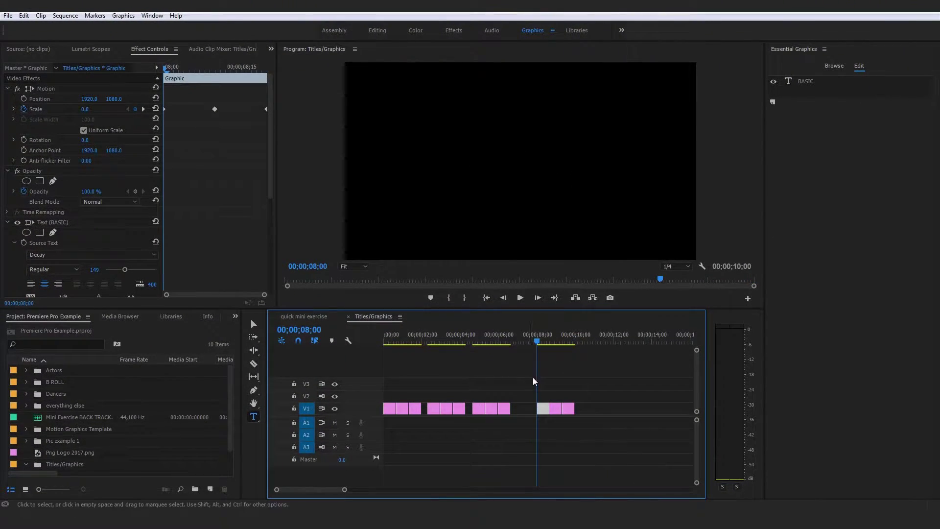
Move the BASIC, ANIMATED and TITLE clips onto V2 at the sequence start.
{"action": "left_click", "coordinate": [430, 336]}
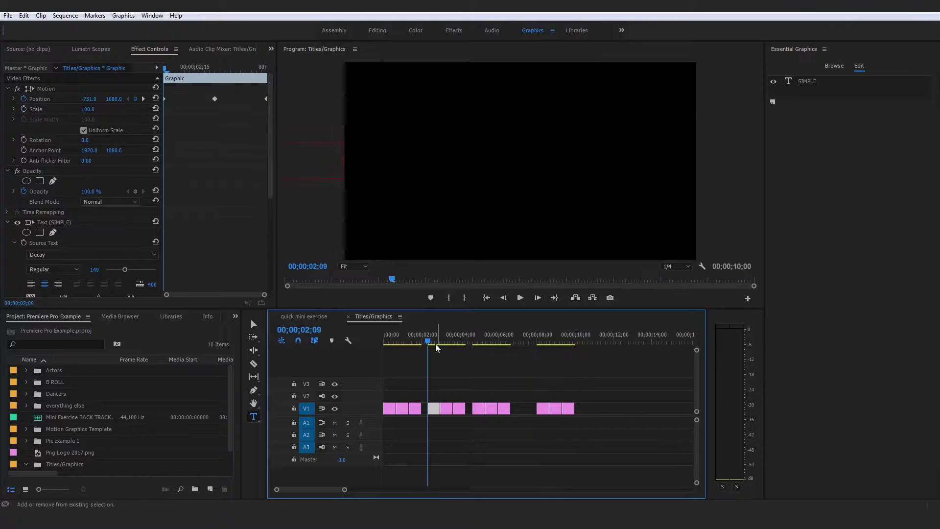
{"action": "key", "text": "space"}
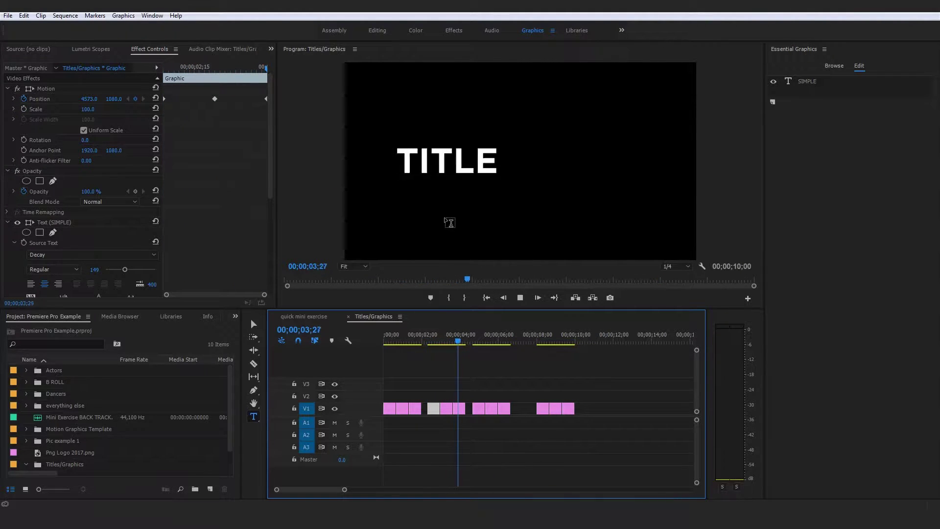
{"action": "left_click", "coordinate": [425, 338]}
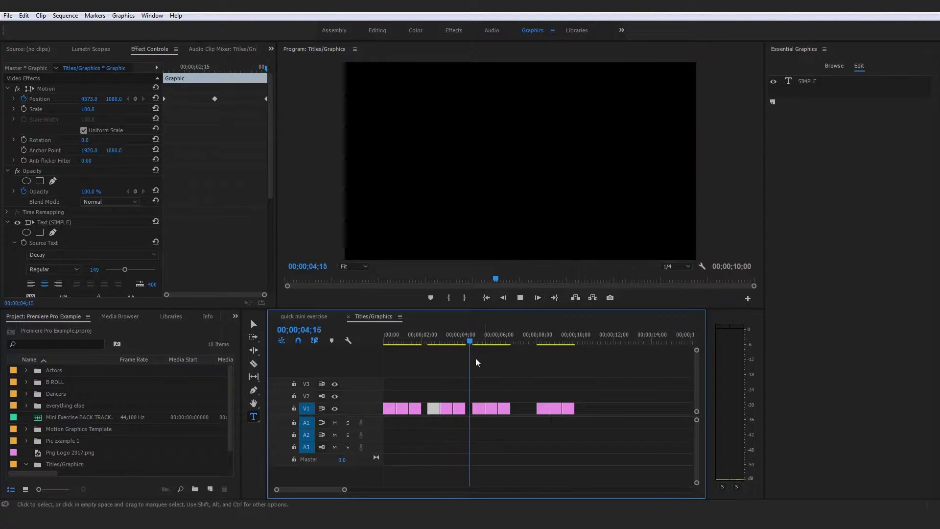
{"action": "left_click", "coordinate": [583, 341]}
{"action": "left_click_drag", "start_coordinate": [595, 443], "coordinate": [395, 396]}
{"action": "left_click", "coordinate": [396, 368]}
Preview the stacked titles, hiding V1 to watch V2 alone, then show V1 again.
{"action": "key", "text": "Home"}
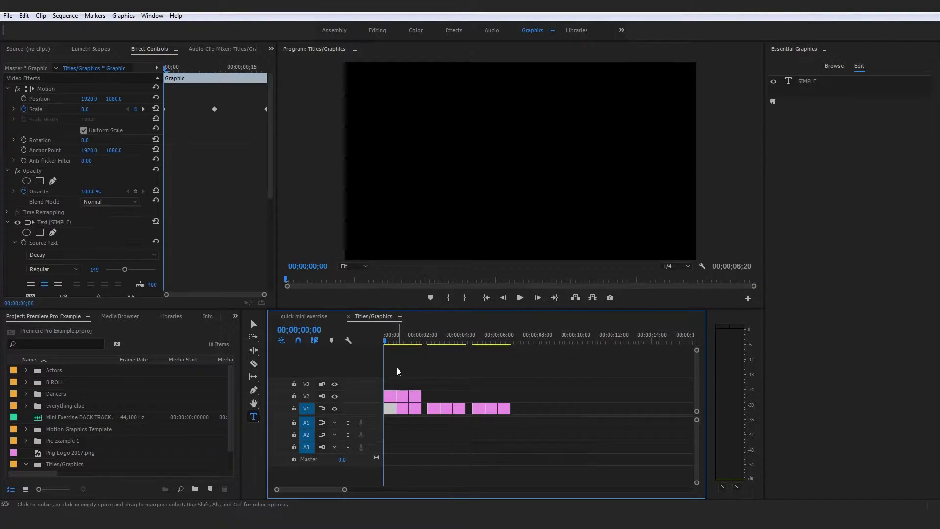
{"action": "key", "text": "space"}
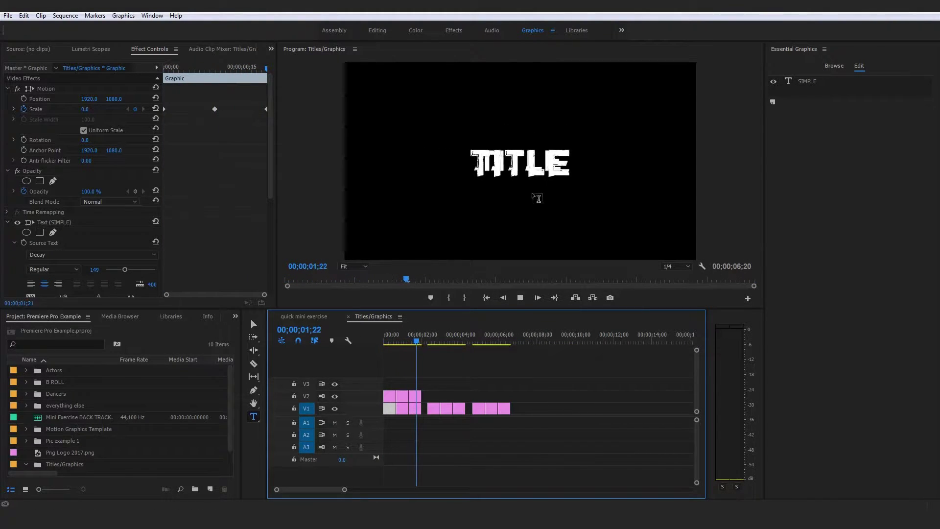
{"action": "key", "text": "space"}
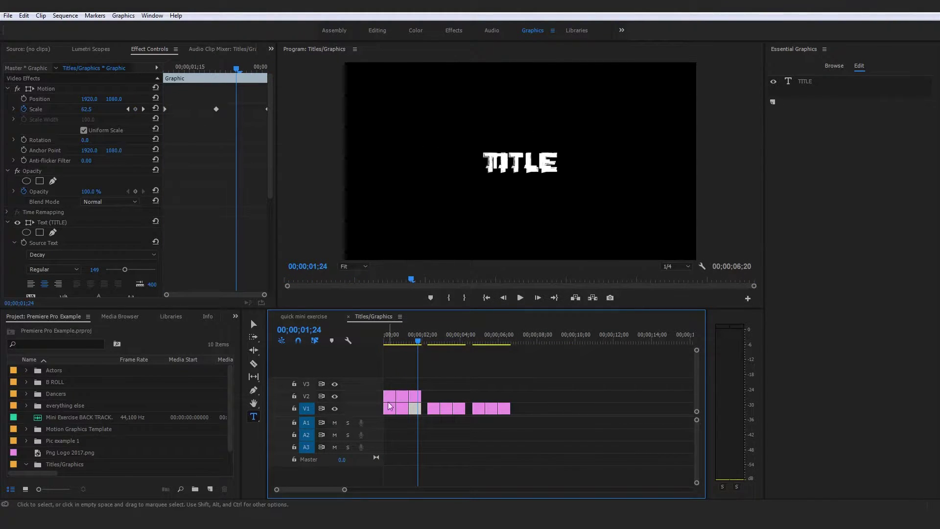
{"action": "left_click", "coordinate": [335, 408]}
{"action": "key", "text": "Home"}
{"action": "key", "text": "space"}
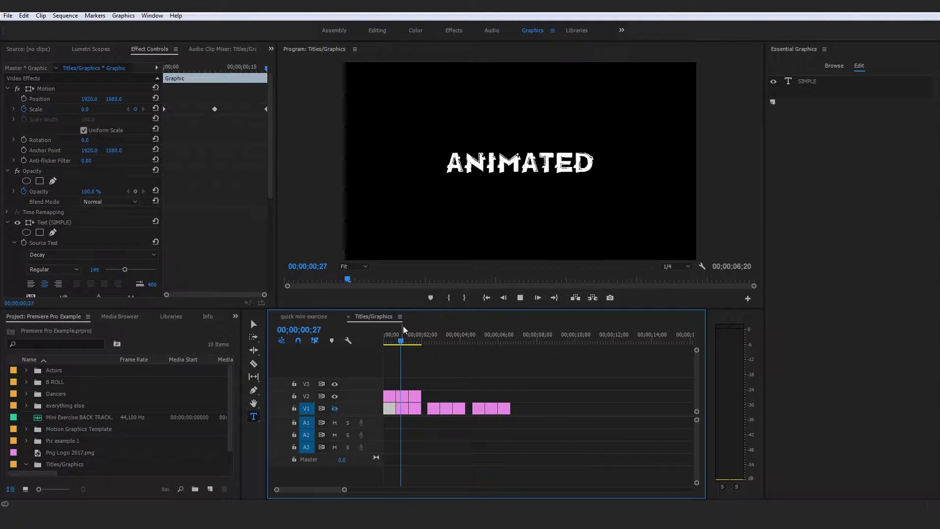
{"action": "key", "text": "space"}
{"action": "key", "text": "Home"}
{"action": "left_click", "coordinate": [335, 409]}
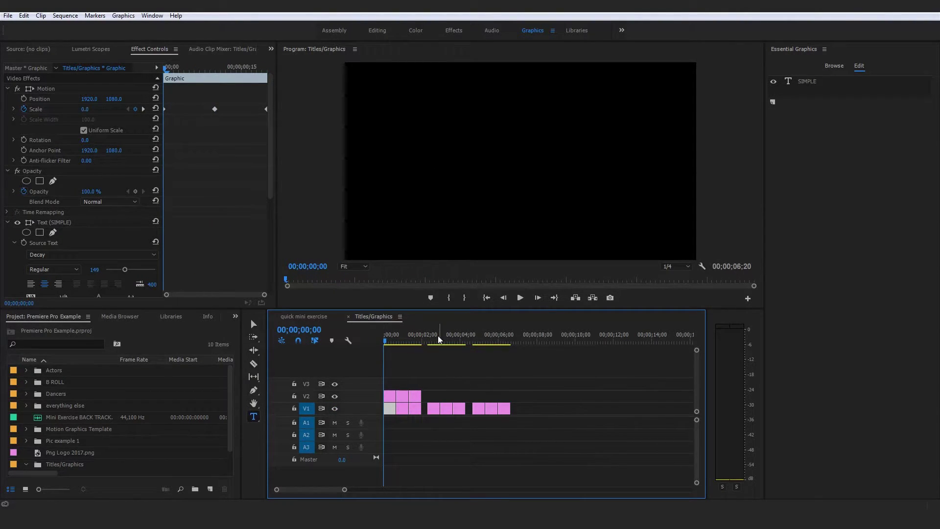
{"action": "left_click_drag", "start_coordinate": [438, 337], "coordinate": [533, 338]}
{"action": "left_click", "coordinate": [557, 368]}
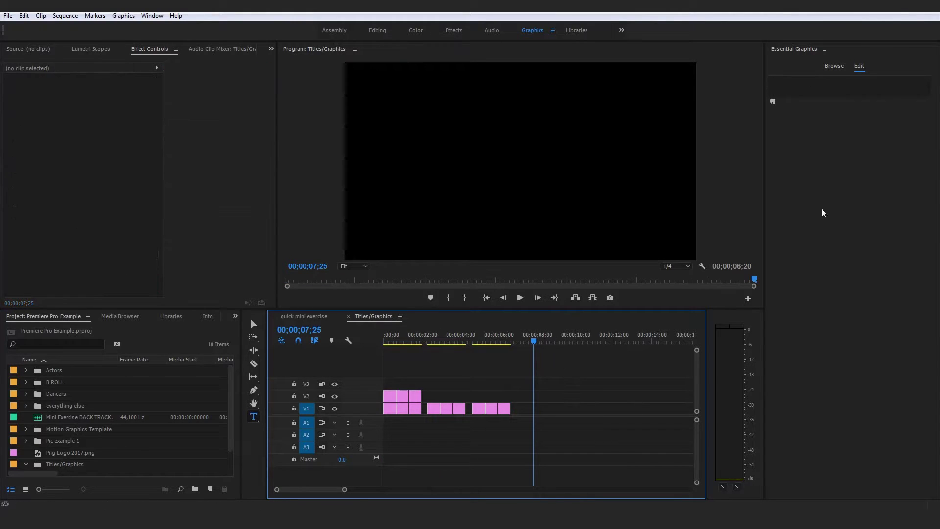
Add a Basic Title on V1 at 07;25 and change its text to RANDOM.
{"action": "left_click", "coordinate": [833, 66]}
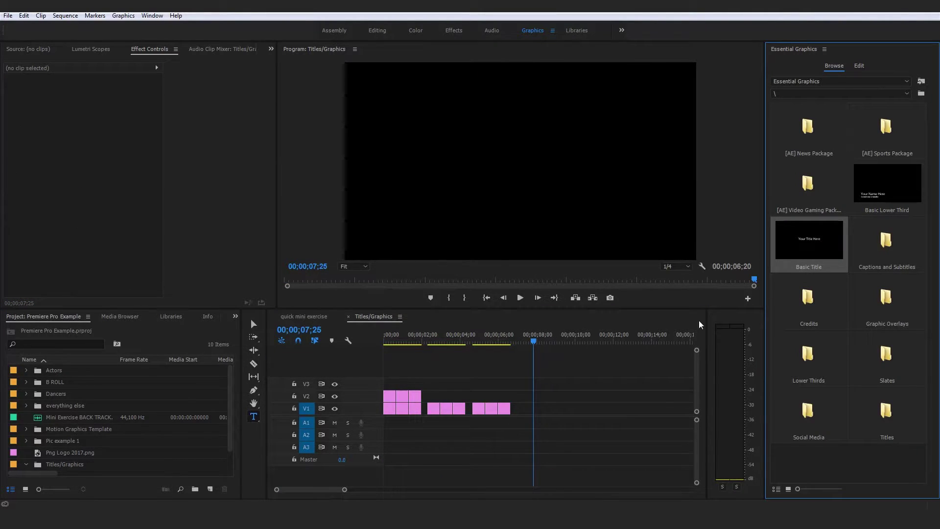
{"action": "left_click_drag", "start_coordinate": [697, 320], "coordinate": [551, 407]}
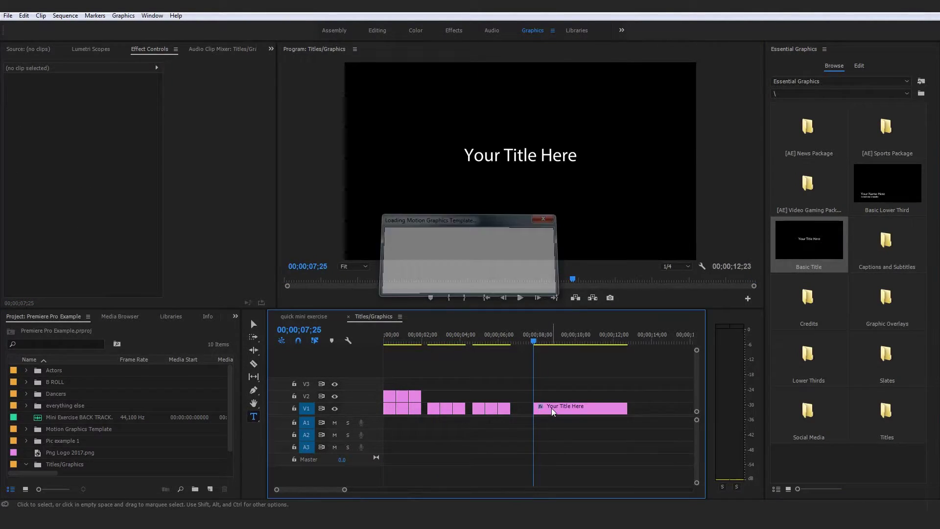
{"action": "left_click", "coordinate": [544, 152]}
{"action": "key", "text": "ctrl+a"}
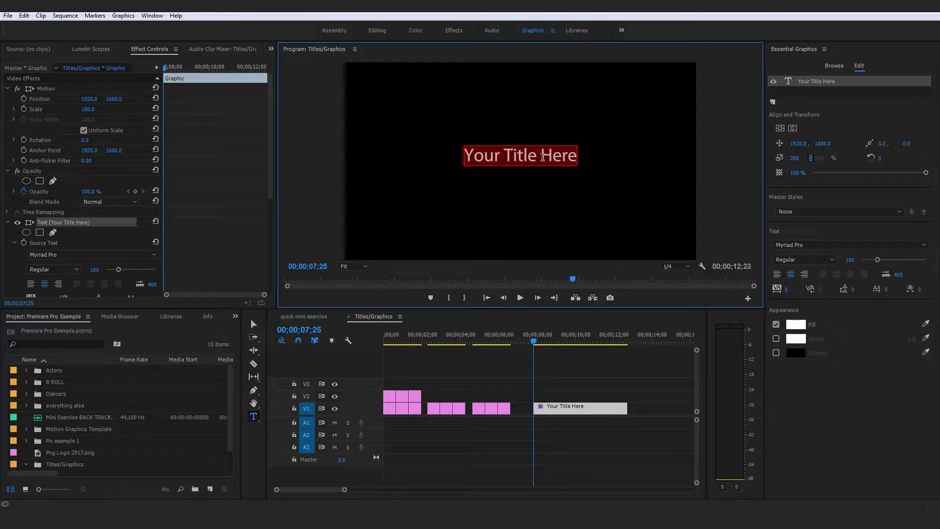
{"action": "type", "text": "RANDOM"}
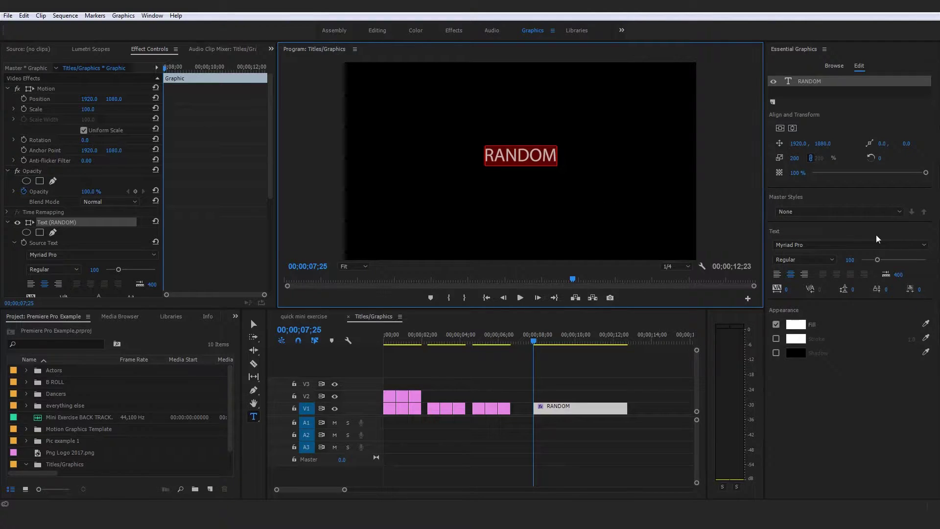
Set the RANDOM text to the Decay font at size 143.
{"action": "left_click", "coordinate": [862, 242]}
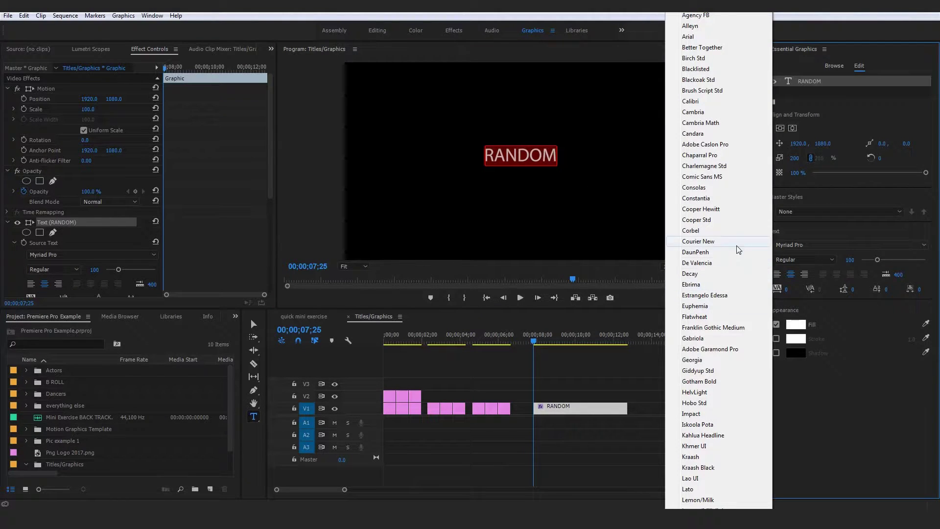
{"action": "left_click", "coordinate": [699, 275]}
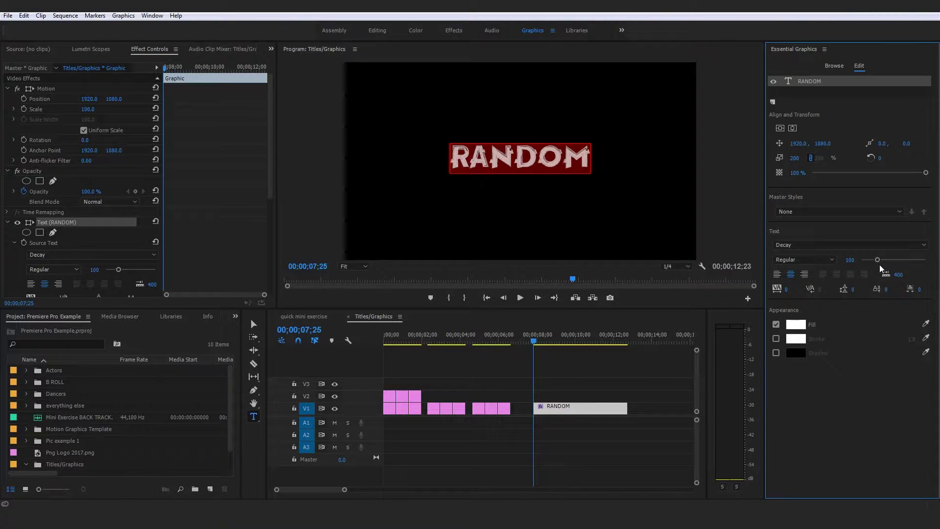
{"action": "left_click_drag", "start_coordinate": [878, 260], "coordinate": [884, 260]}
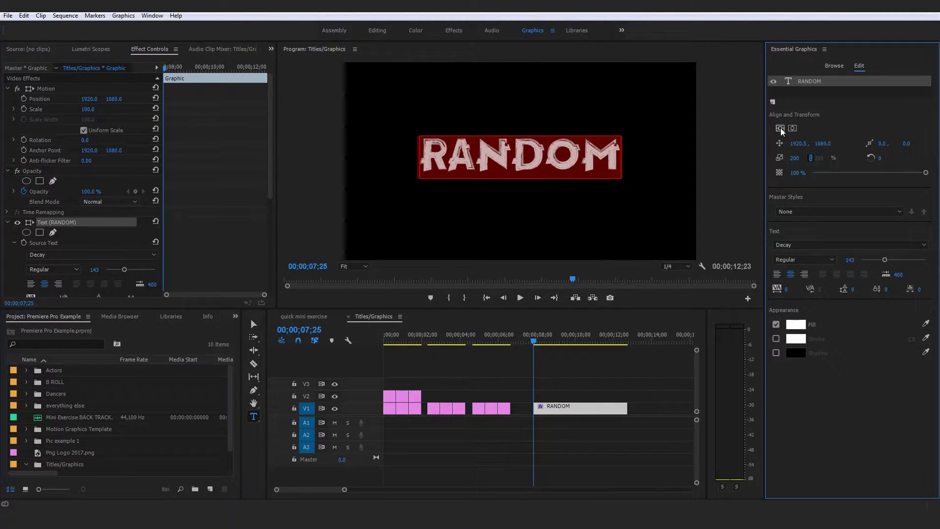
Scrub the playhead through the RANDOM clip toward 08;20.
{"action": "left_click", "coordinate": [645, 384]}
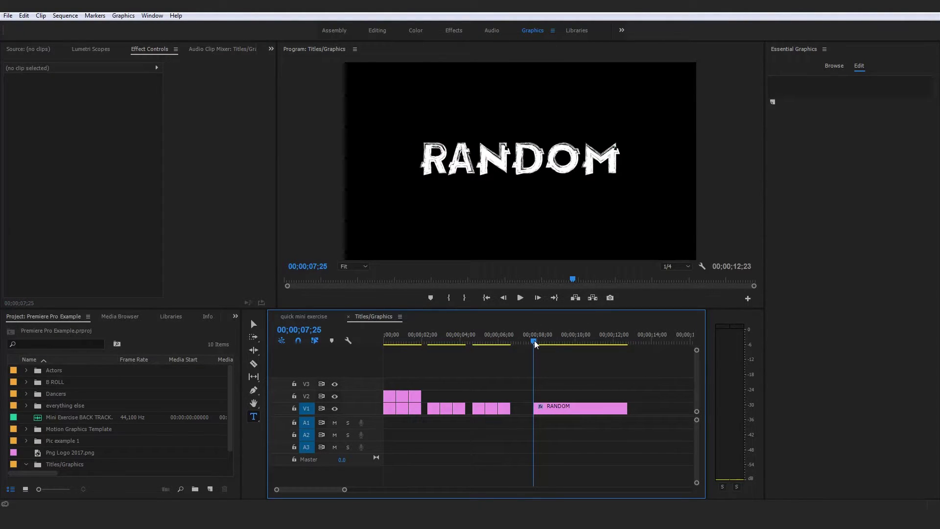
{"action": "left_click_drag", "start_coordinate": [533, 339], "coordinate": [538, 340]}
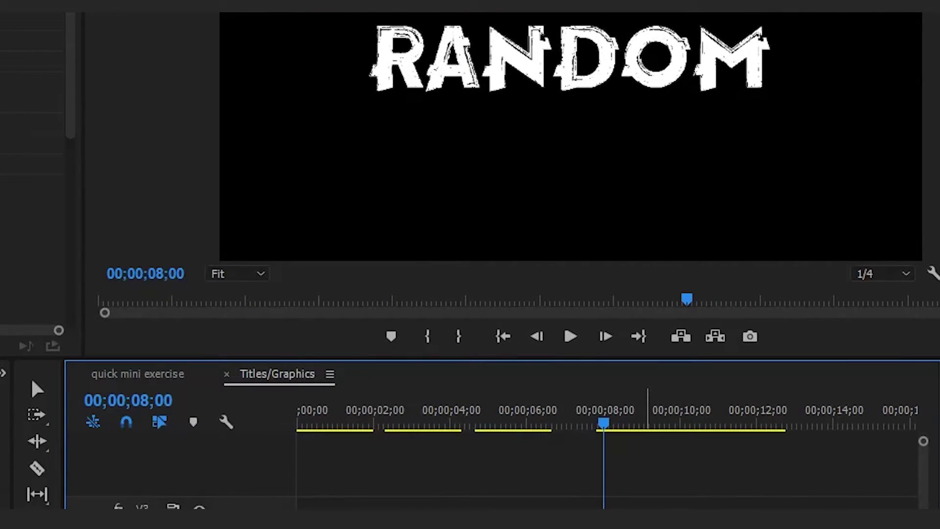
{"action": "left_click_drag", "start_coordinate": [604, 422], "coordinate": [609, 421]}
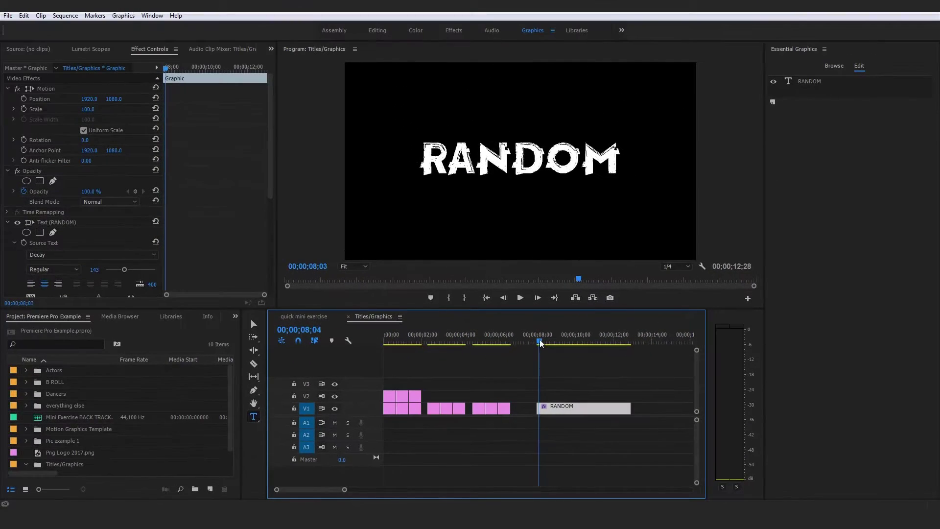
{"action": "left_click_drag", "start_coordinate": [540, 342], "coordinate": [545, 343]}
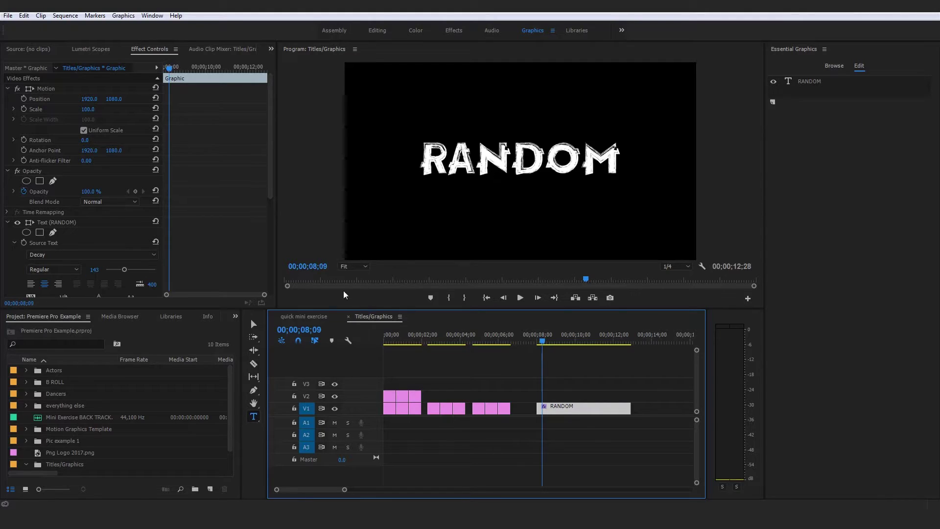
{"action": "key", "text": "Right"}
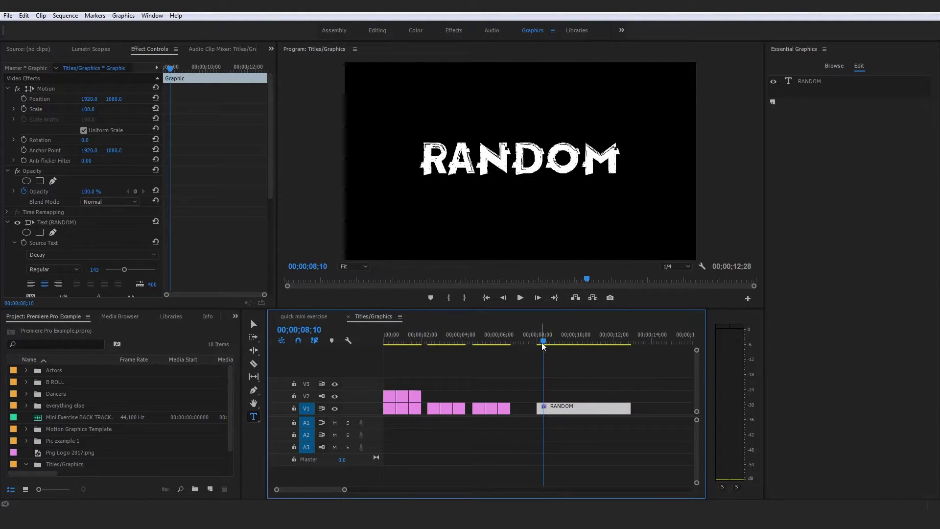
{"action": "left_click_drag", "start_coordinate": [542, 342], "coordinate": [545, 342]}
{"action": "key", "text": "Right"}
{"action": "key", "text": "Right"}
{"action": "key", "text": "Right"}
{"action": "key", "text": "Right"}
{"action": "key", "text": "Right"}
{"action": "key", "text": "Right"}
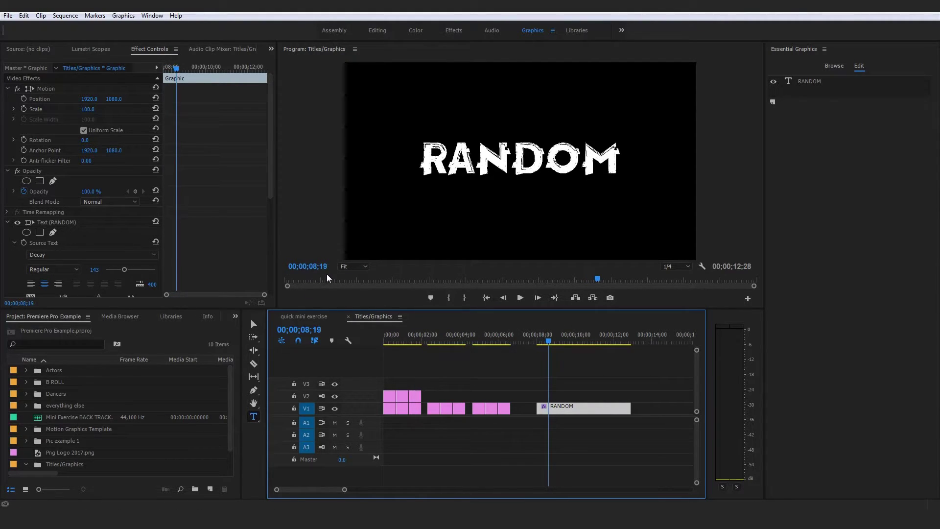
Razor the RANDOM clip at 08;20, delete the leftover piece, and replay from 08;00.
{"action": "key", "text": "c"}
{"action": "left_click", "coordinate": [550, 407]}
{"action": "key", "text": "v"}
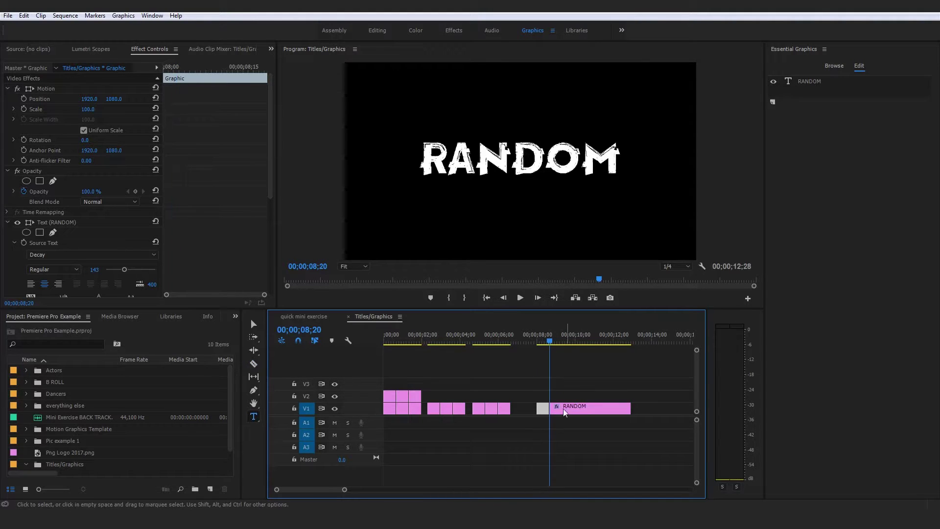
{"action": "left_click", "coordinate": [564, 408]}
{"action": "key", "text": "Delete"}
{"action": "left_click", "coordinate": [537, 343]}
{"action": "key", "text": "space"}
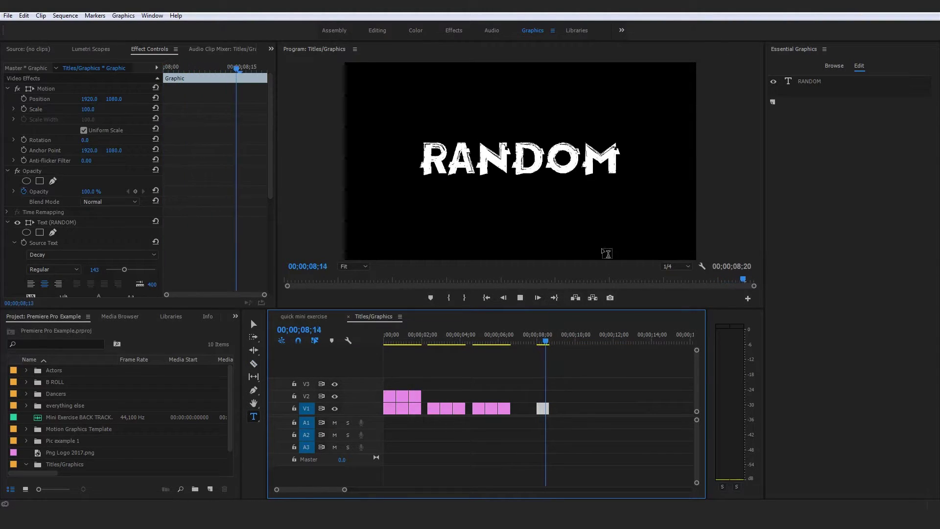
{"action": "left_click", "coordinate": [538, 342]}
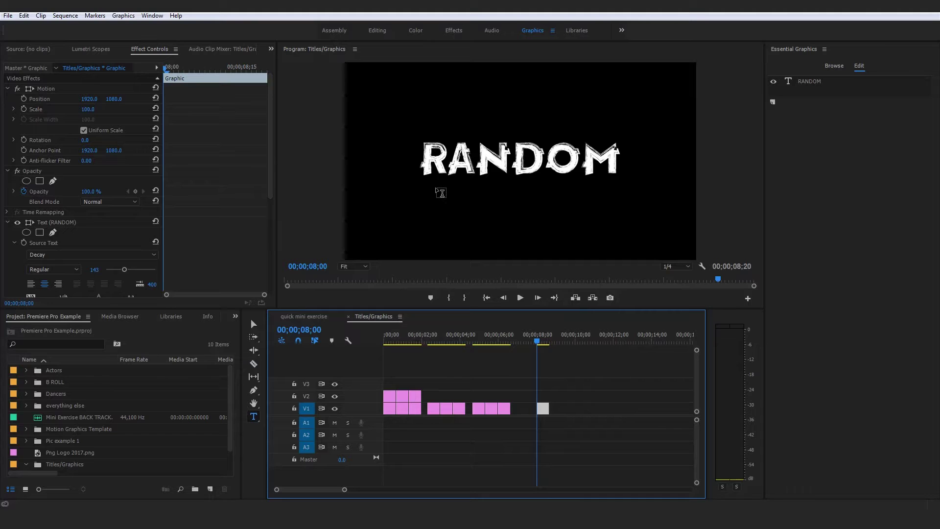
Align the RANDOM title clip so it starts at 08;00 and select it.
{"action": "left_click", "coordinate": [539, 342]}
{"action": "left_click", "coordinate": [545, 340]}
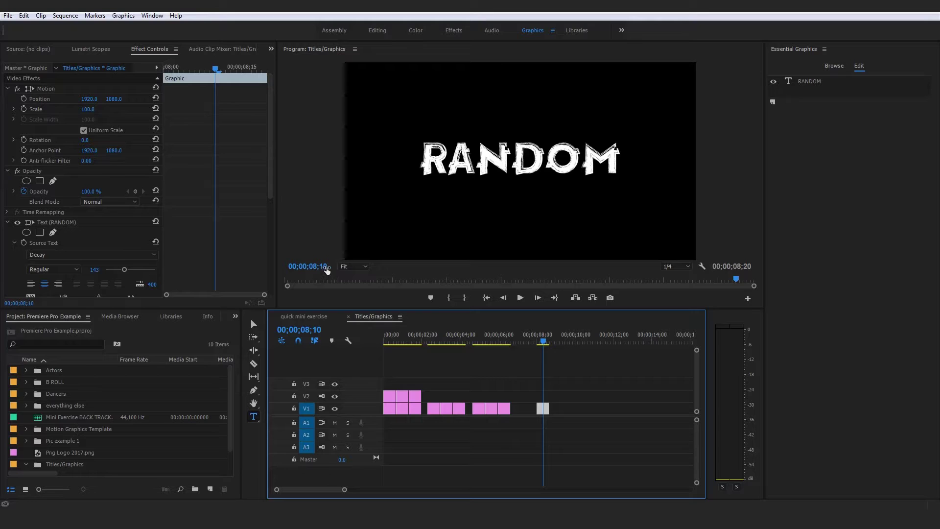
{"action": "left_click_drag", "start_coordinate": [540, 410], "coordinate": [534, 409]}
{"action": "left_click_drag", "start_coordinate": [538, 335], "coordinate": [537, 337]}
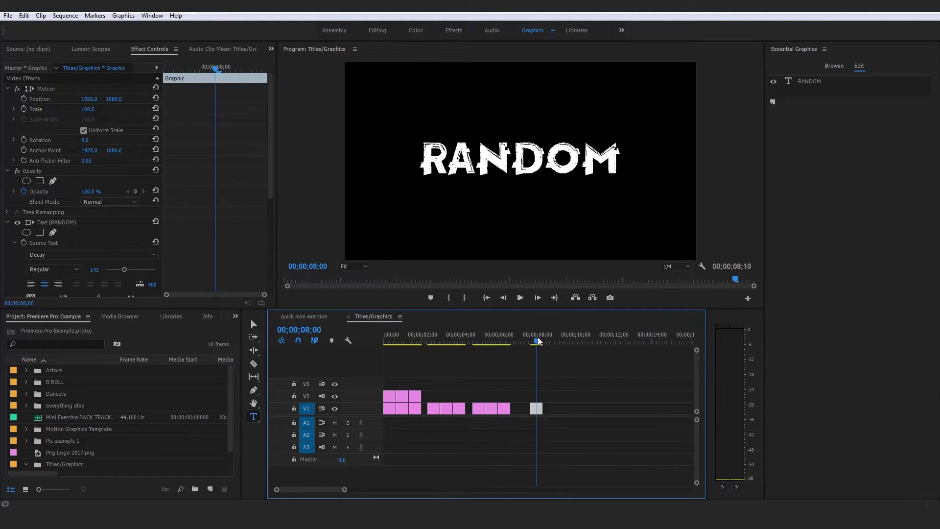
{"action": "left_click_drag", "start_coordinate": [537, 408], "coordinate": [543, 408]}
{"action": "left_click", "coordinate": [593, 401]}
Add a Position keyframe at 08;10 with RANDOM centred, then return to 08;00.
{"action": "left_click_drag", "start_coordinate": [536, 340], "coordinate": [543, 341]}
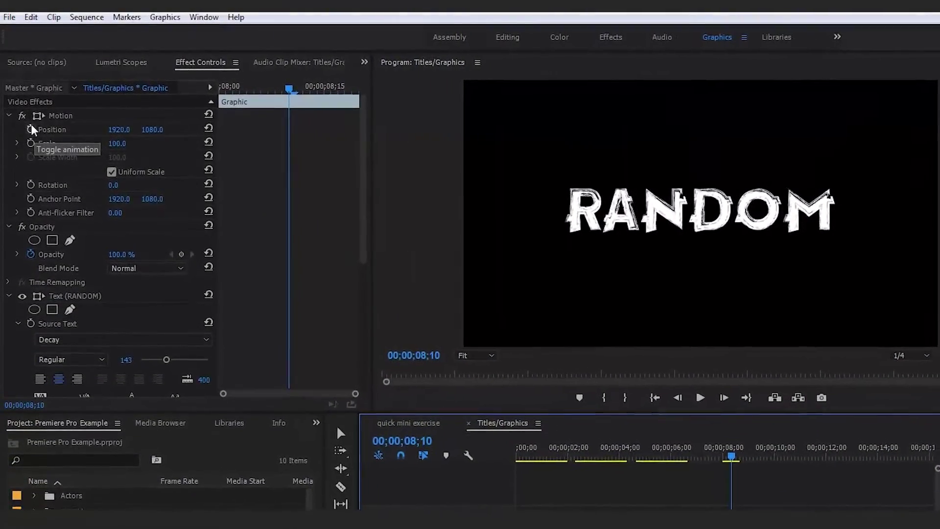
{"action": "left_click", "coordinate": [31, 132]}
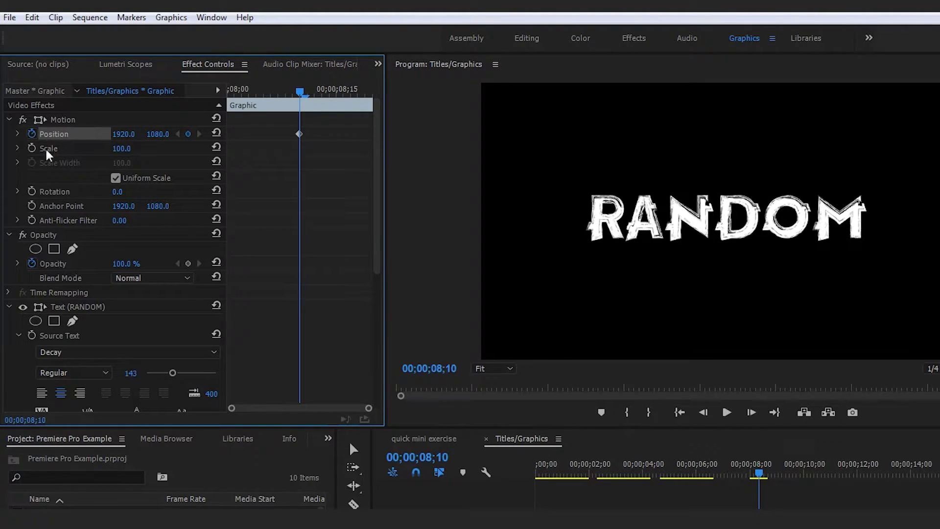
{"action": "left_click", "coordinate": [58, 136]}
{"action": "left_click_drag", "start_coordinate": [286, 92], "coordinate": [229, 93]}
Move RANDOM off-screen left to x -1875 at 08;00 and preview the slide-in.
{"action": "left_click_drag", "start_coordinate": [133, 135], "coordinate": [10, 136]}
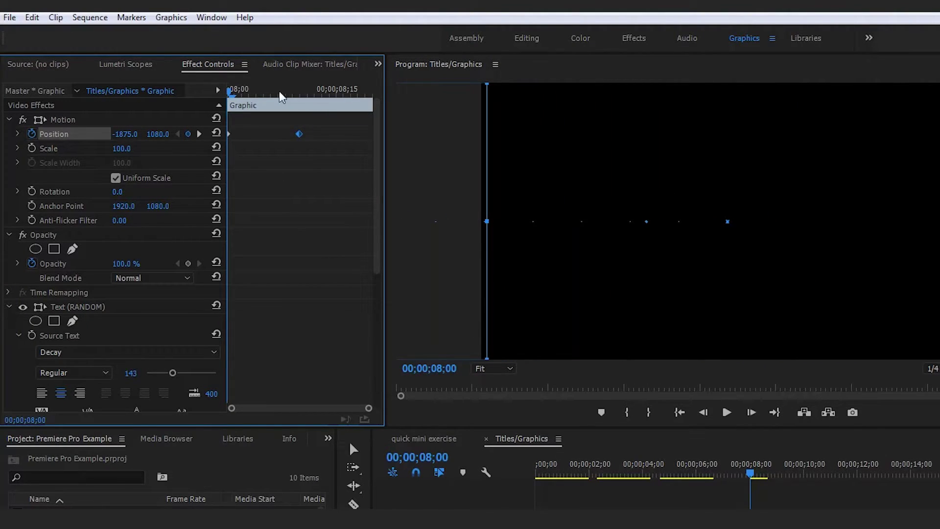
{"action": "key", "text": "space"}
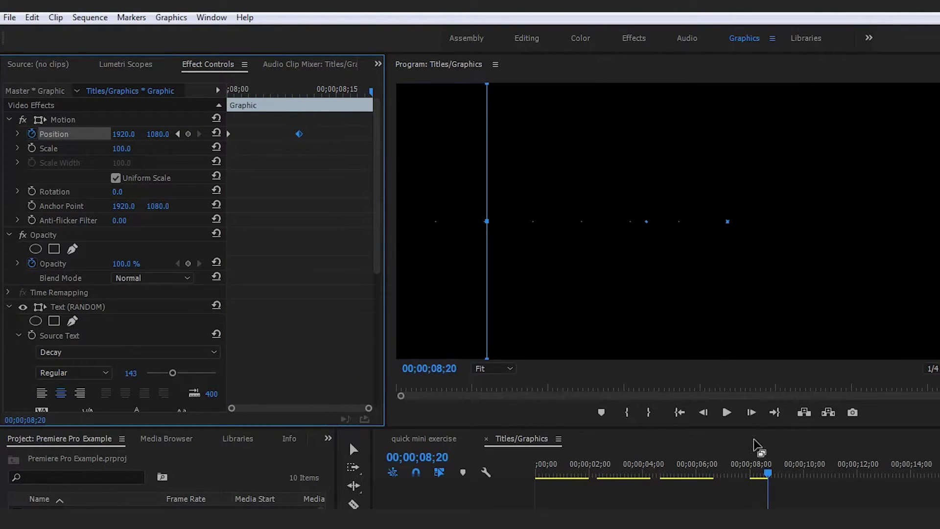
{"action": "left_click", "coordinate": [750, 469]}
{"action": "key", "text": "space"}
{"action": "key", "text": "space"}
{"action": "left_click", "coordinate": [343, 92]}
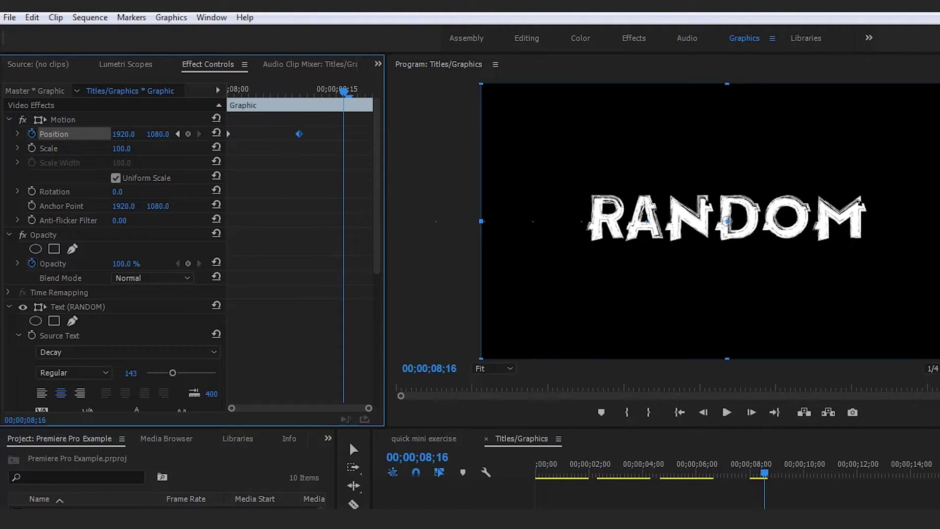
Send RANDOM off the right edge to about x 5042 at 08;18.
{"action": "left_click_drag", "start_coordinate": [123, 133], "coordinate": [389, 158]}
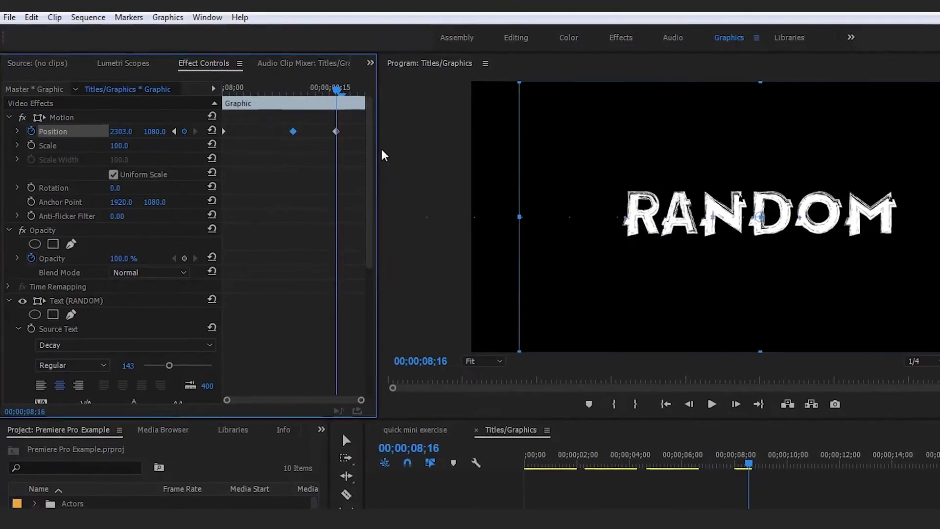
{"action": "key", "text": "ctrl+z"}
{"action": "left_click_drag", "start_coordinate": [337, 91], "coordinate": [355, 91]}
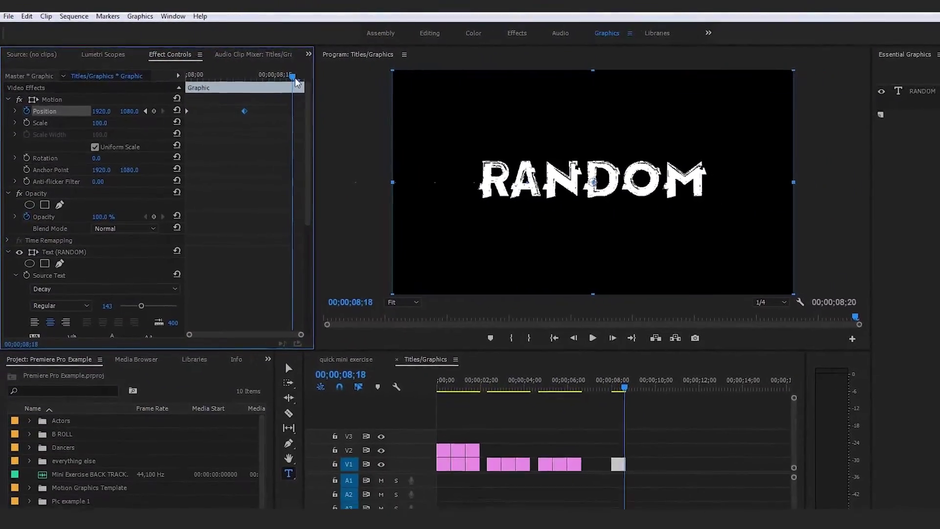
{"action": "left_click_drag", "start_coordinate": [101, 112], "coordinate": [881, 111]}
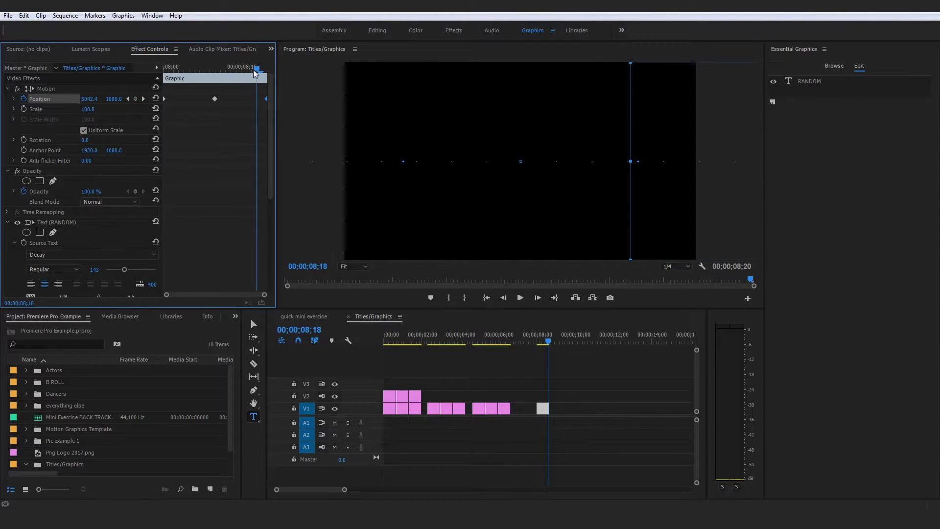
{"action": "left_click_drag", "start_coordinate": [253, 70], "coordinate": [128, 68]}
{"action": "left_click", "coordinate": [603, 381]}
Replay the RANDOM slide-through animation several times from 08;00.
{"action": "key", "text": "space"}
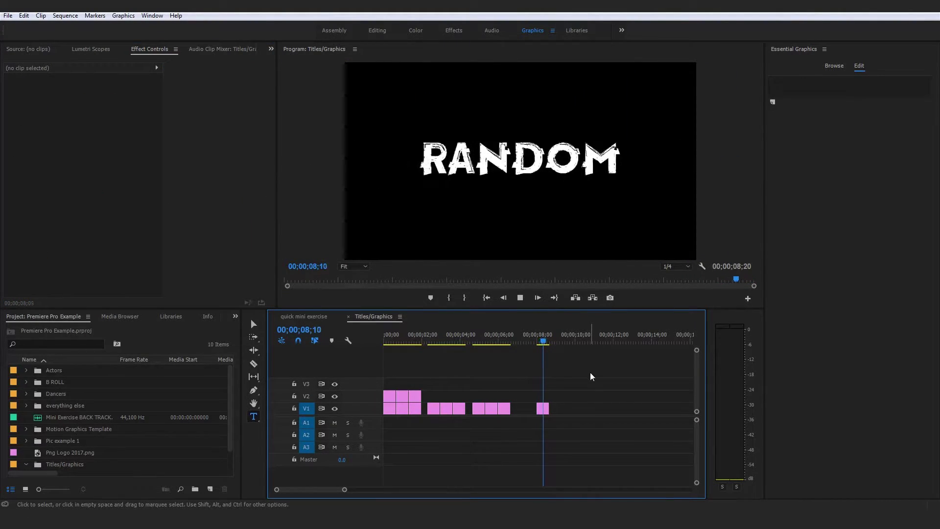
{"action": "left_click", "coordinate": [537, 339]}
{"action": "key", "text": "space"}
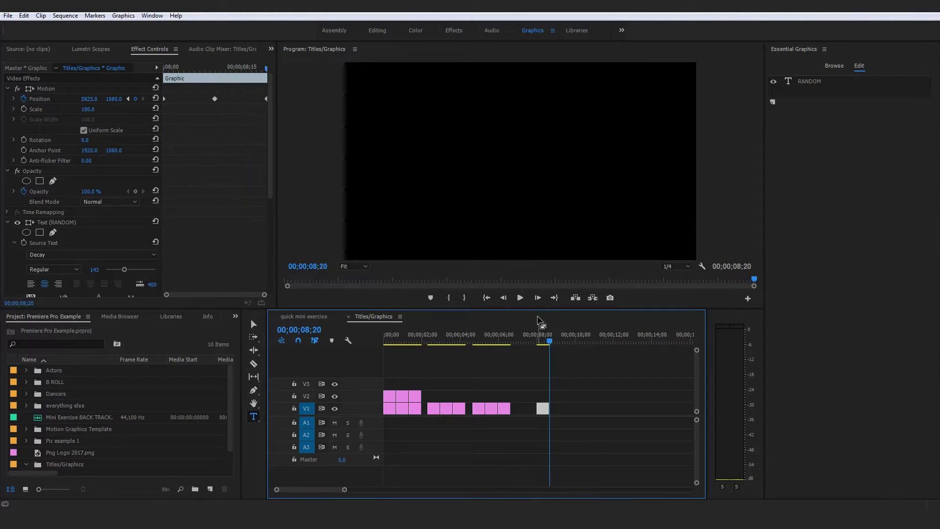
{"action": "left_click", "coordinate": [535, 339]}
{"action": "key", "text": "space"}
{"action": "left_click", "coordinate": [536, 334]}
{"action": "key", "text": "space"}
{"action": "left_click", "coordinate": [538, 335]}
{"action": "key", "text": "space"}
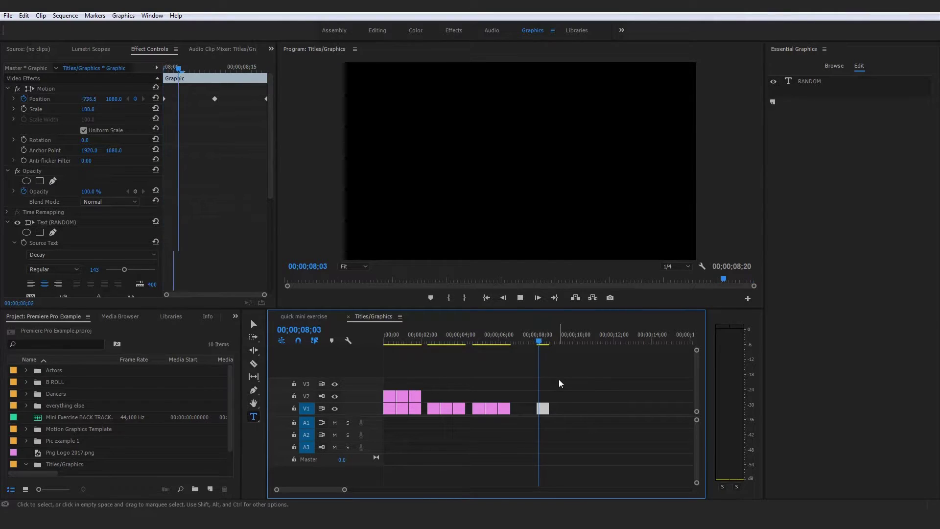
{"action": "left_click", "coordinate": [539, 335]}
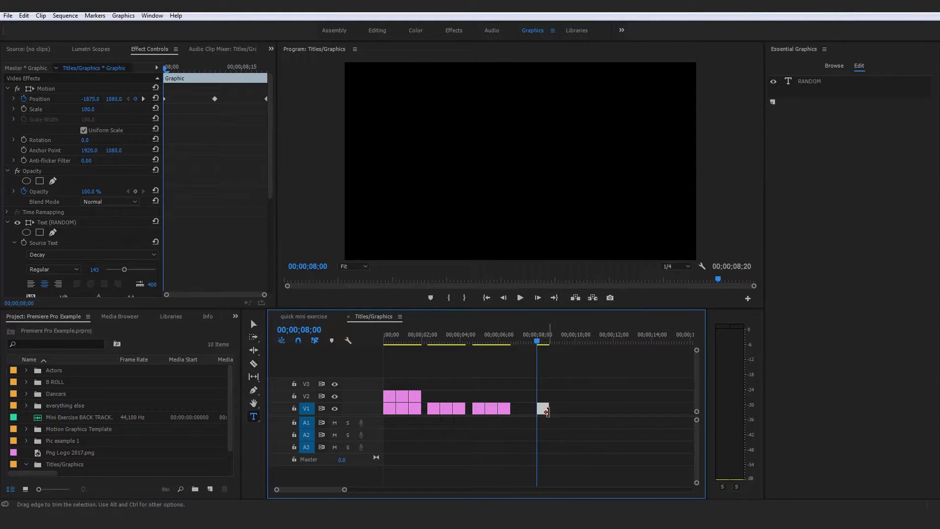
Duplicate the RANDOM clip right after the original on V1 and select the copy's text.
{"action": "left_click_drag", "start_coordinate": [544, 410], "coordinate": [563, 410]}
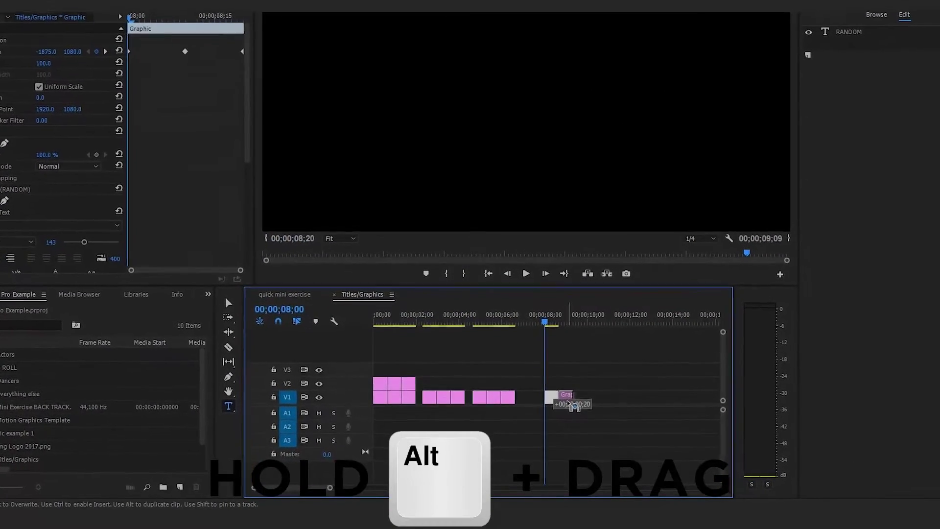
{"action": "left_click_drag", "start_coordinate": [568, 402], "coordinate": [597, 381]}
{"action": "key", "text": "space"}
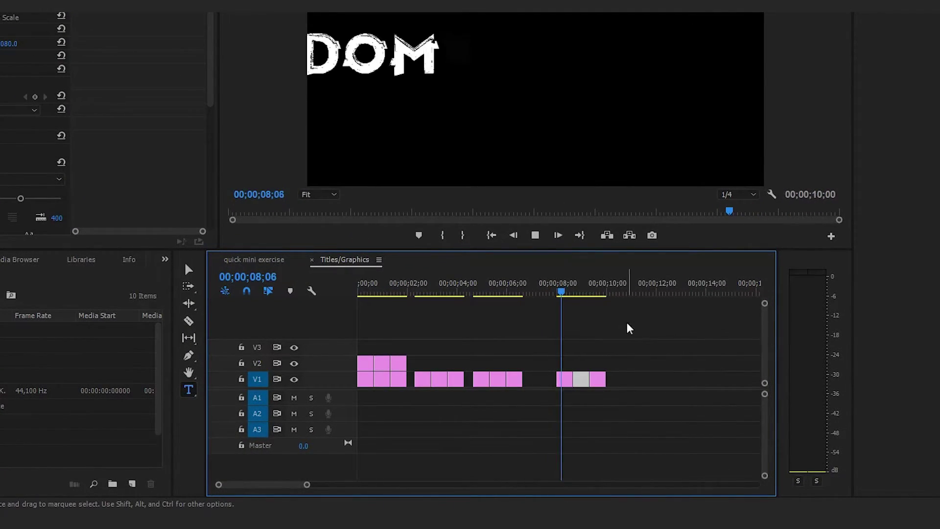
{"action": "left_click_drag", "start_coordinate": [587, 287], "coordinate": [582, 287]}
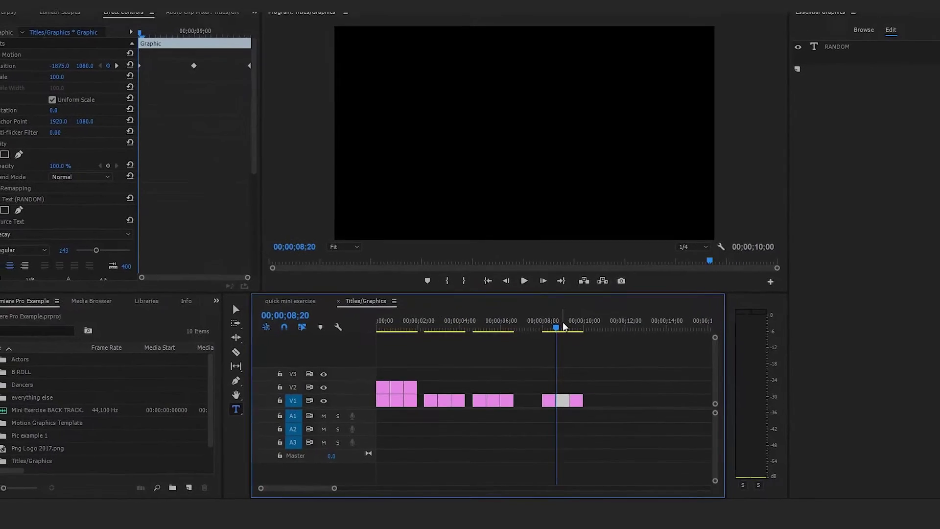
{"action": "left_click_drag", "start_coordinate": [563, 325], "coordinate": [563, 327]}
{"action": "double_click", "coordinate": [505, 132]}
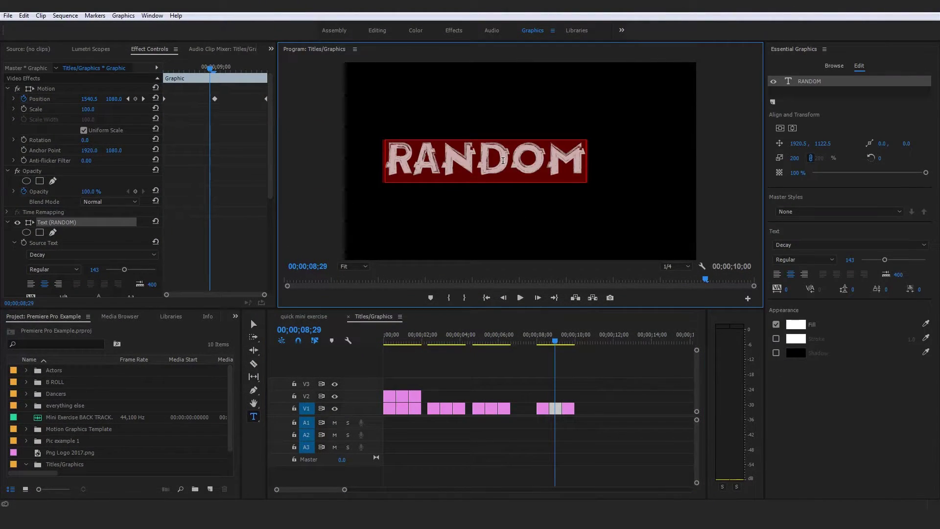
Retype the first copied title as TEXT.
{"action": "type", "text": "T"}
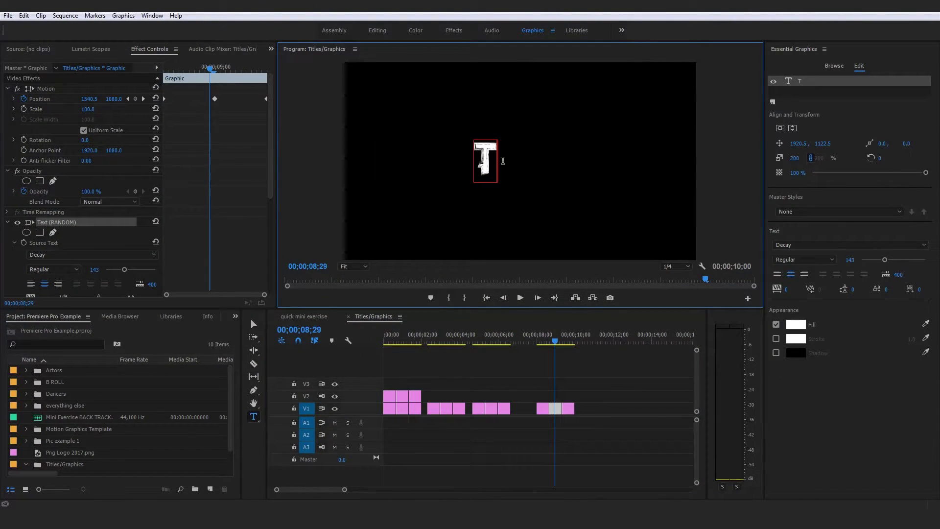
{"action": "type", "text": "EXT"}
{"action": "left_click", "coordinate": [582, 361]}
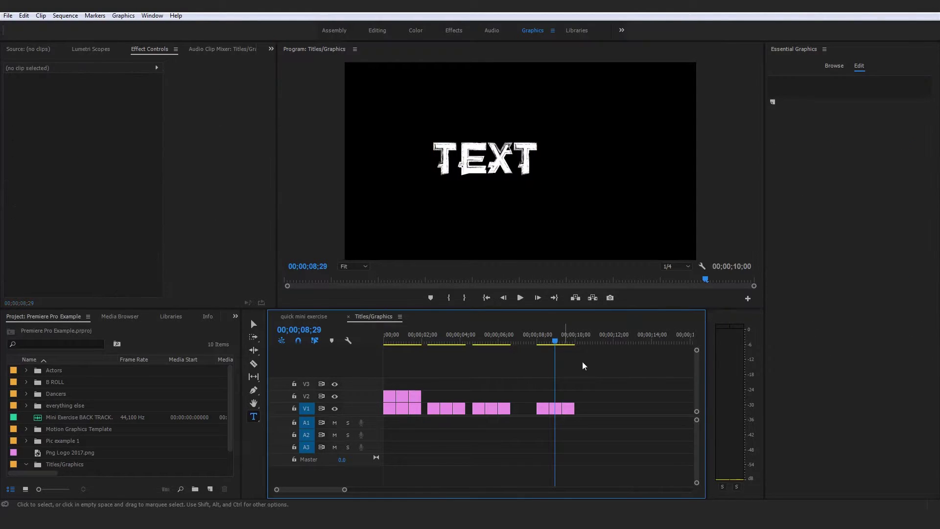
{"action": "left_click", "coordinate": [563, 342]}
{"action": "left_click_drag", "start_coordinate": [563, 342], "coordinate": [569, 342]}
Retype the next copied title as ONSCREEN and play back the titles.
{"action": "double_click", "coordinate": [535, 158]}
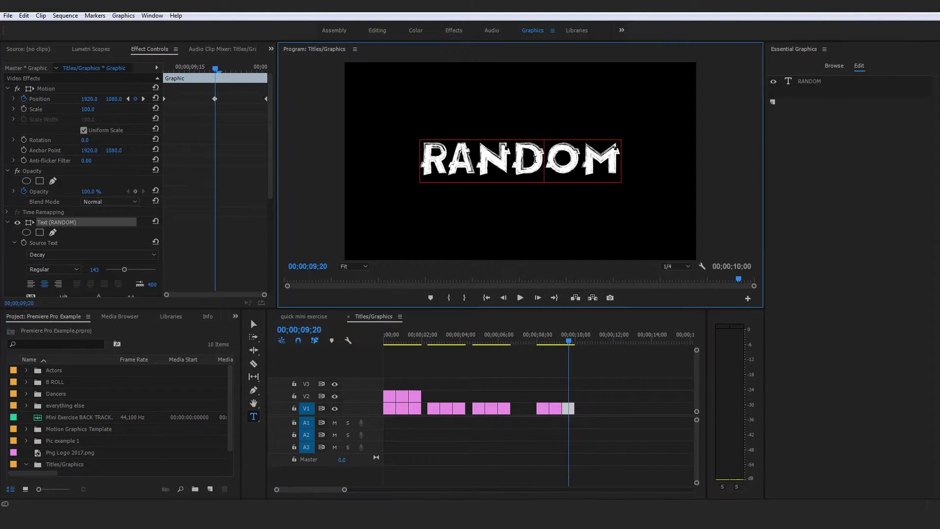
{"action": "type", "text": "ONSCREEN"}
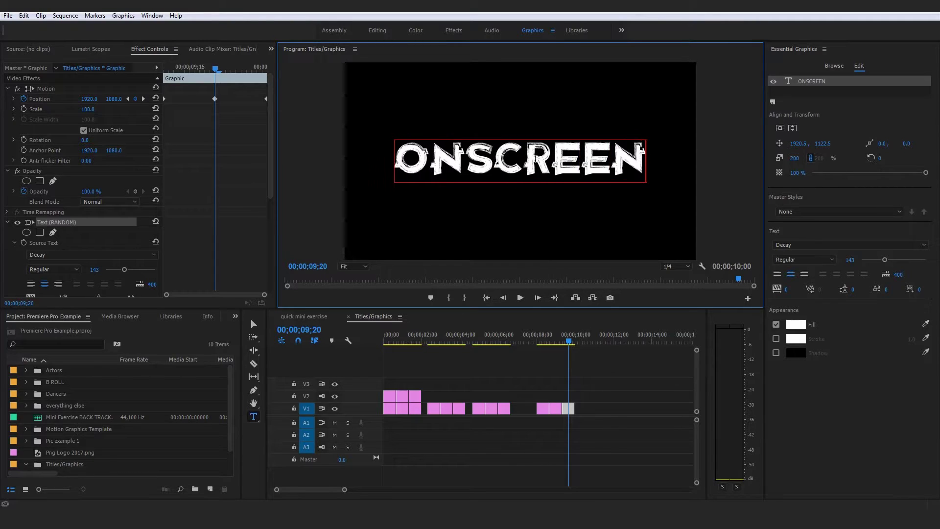
{"action": "left_click", "coordinate": [606, 357]}
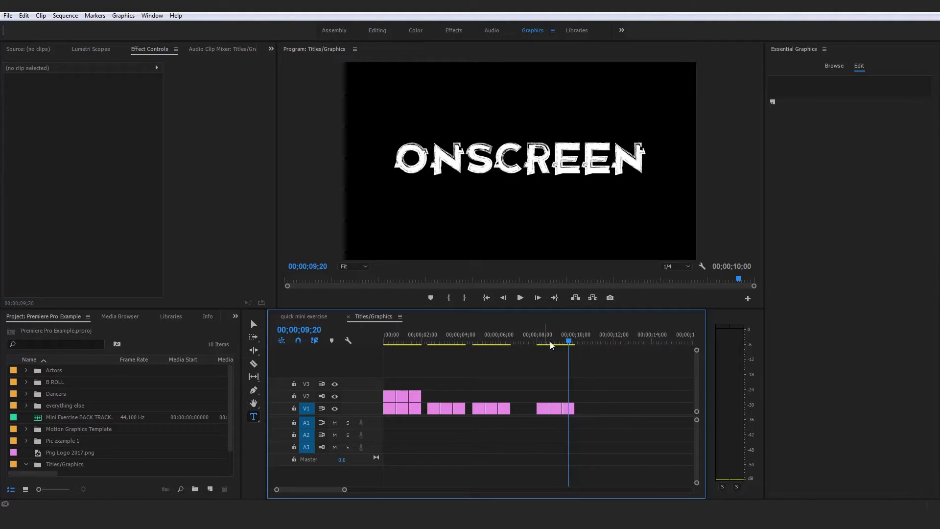
{"action": "left_click", "coordinate": [531, 342]}
{"action": "key", "text": "space"}
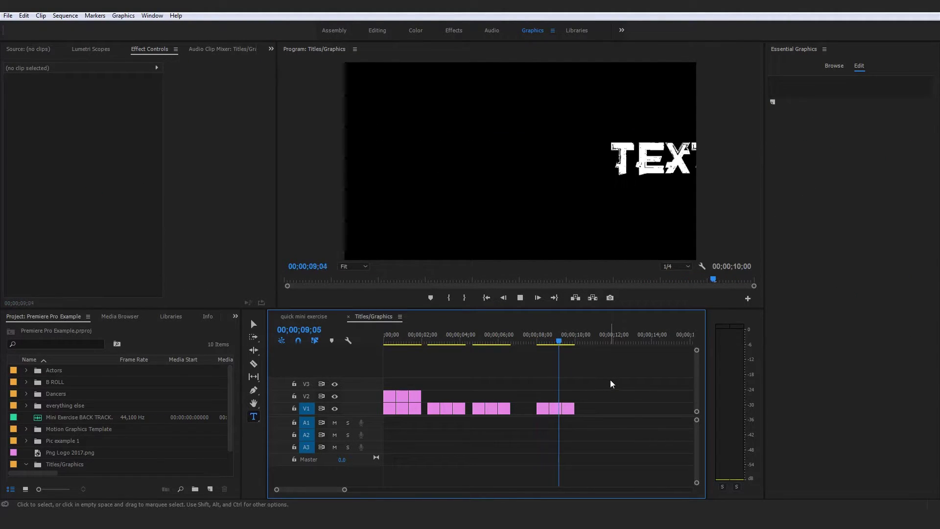
Add a space so the title reads ON SCREEN, then replay from about 08;08.
{"action": "left_click", "coordinate": [536, 337]}
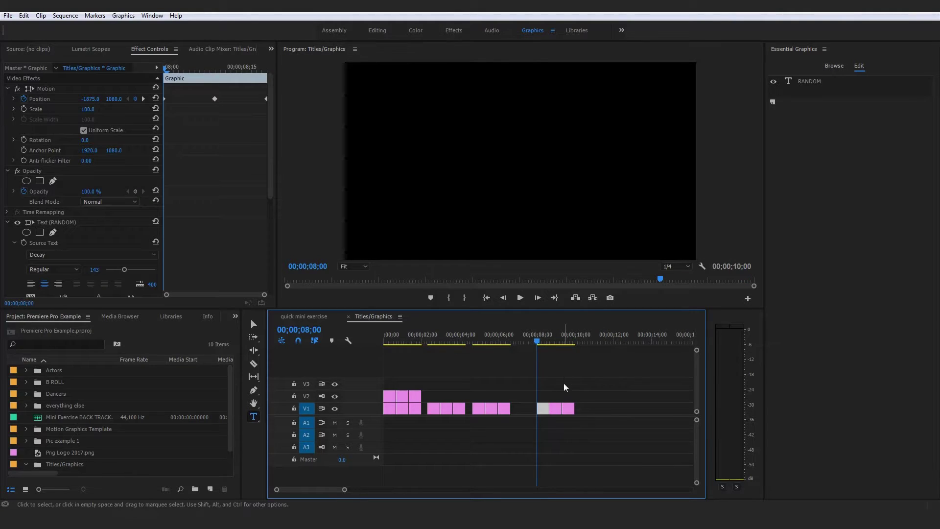
{"action": "left_click_drag", "start_coordinate": [565, 338], "coordinate": [537, 334]}
{"action": "left_click", "coordinate": [458, 152]}
{"action": "left_click", "coordinate": [617, 391]}
{"action": "left_click", "coordinate": [574, 363]}
{"action": "key", "text": "space"}
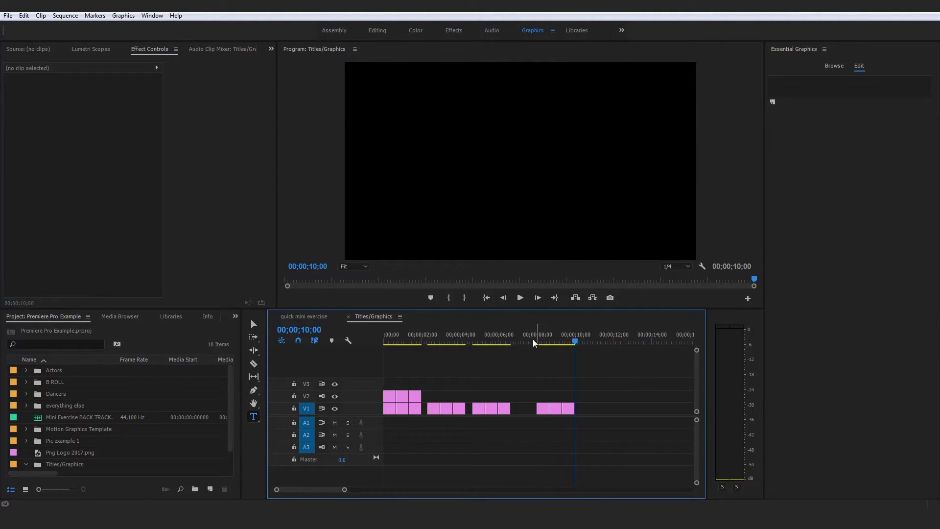
Move RANDOM, TEXT and ON SCREEN to V2 at about 02;00, hide V1, and play from the start.
{"action": "left_click_drag", "start_coordinate": [581, 441], "coordinate": [539, 406]}
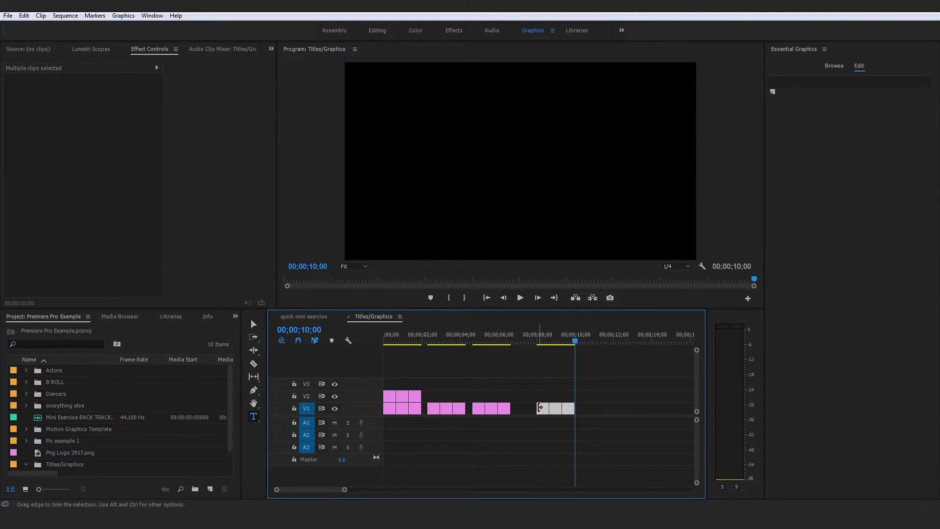
{"action": "left_click", "coordinate": [540, 406]}
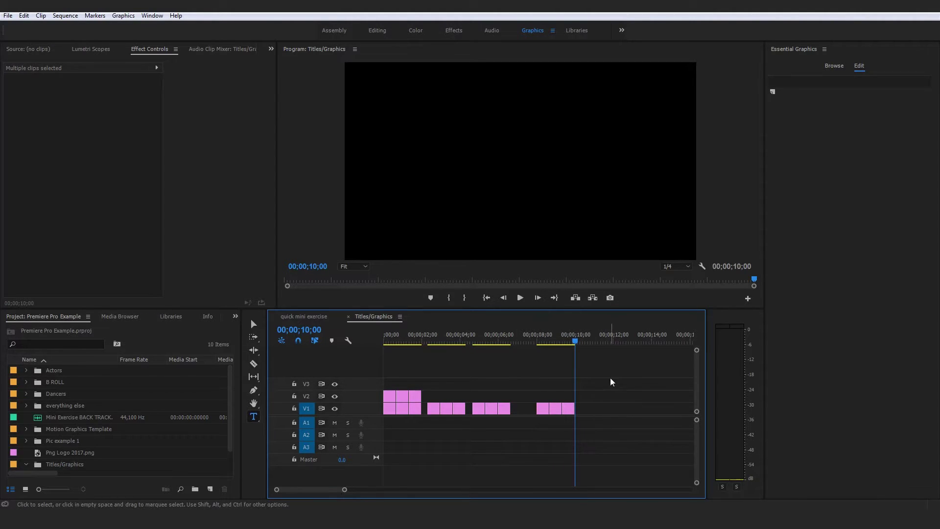
{"action": "left_click_drag", "start_coordinate": [610, 381], "coordinate": [437, 396]}
{"action": "left_click", "coordinate": [334, 408]}
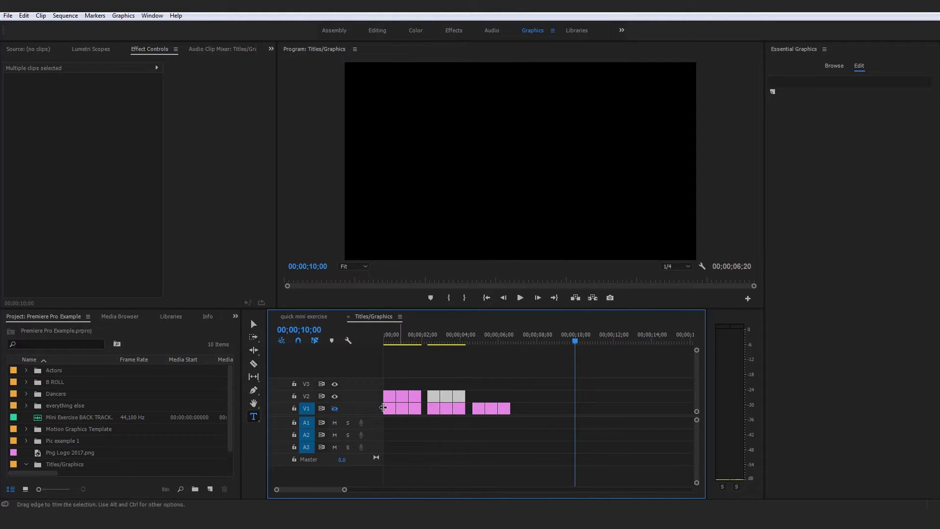
{"action": "left_click_drag", "start_coordinate": [406, 337], "coordinate": [331, 335]}
{"action": "key", "text": "space"}
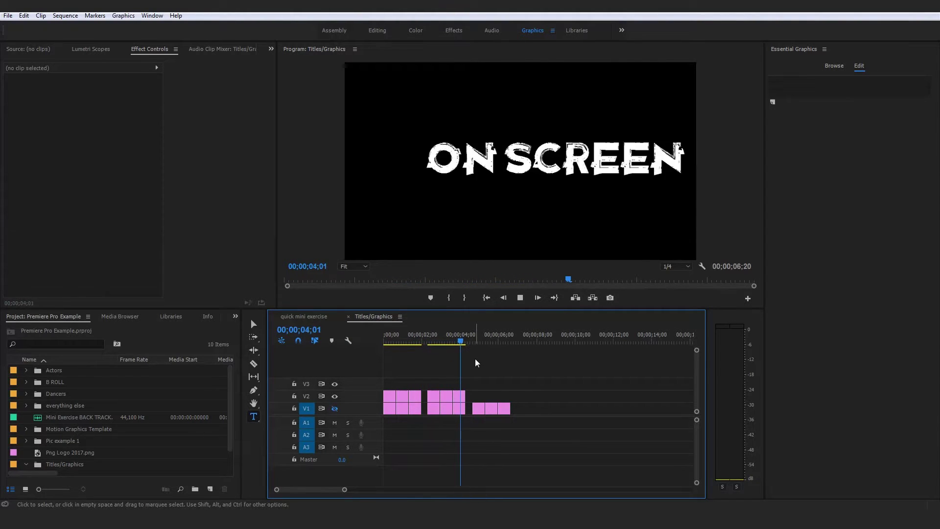
{"action": "left_click", "coordinate": [398, 342]}
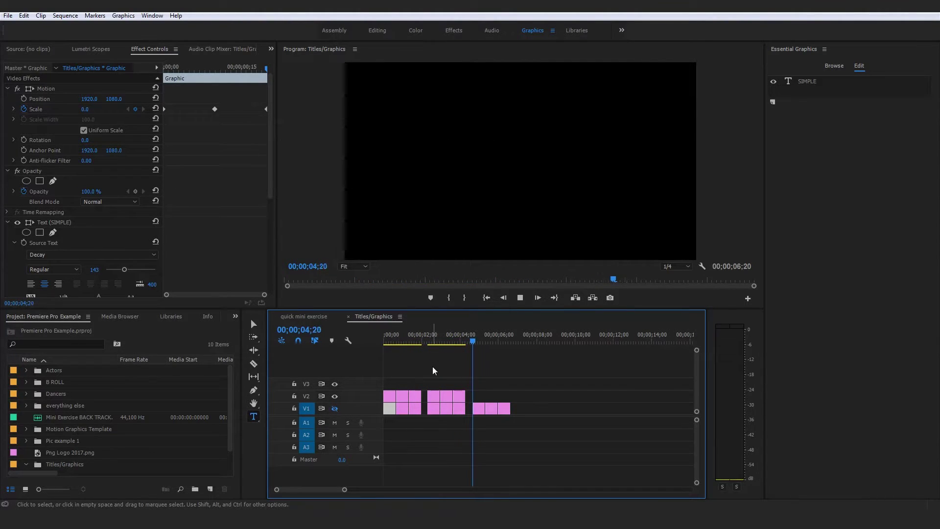
{"action": "key", "text": "space"}
{"action": "key", "text": "Home"}
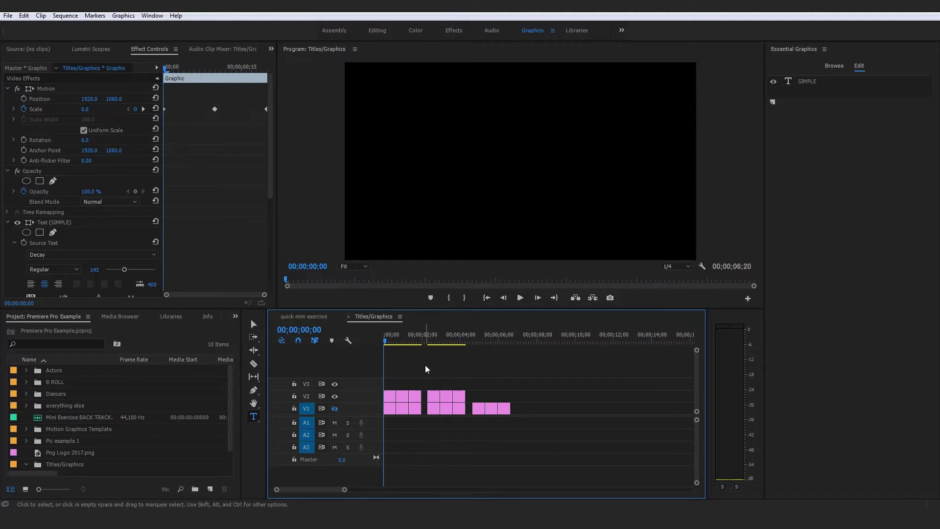
{"action": "left_click", "coordinate": [425, 365]}
{"action": "left_click", "coordinate": [471, 337]}
{"action": "left_click", "coordinate": [479, 408]}
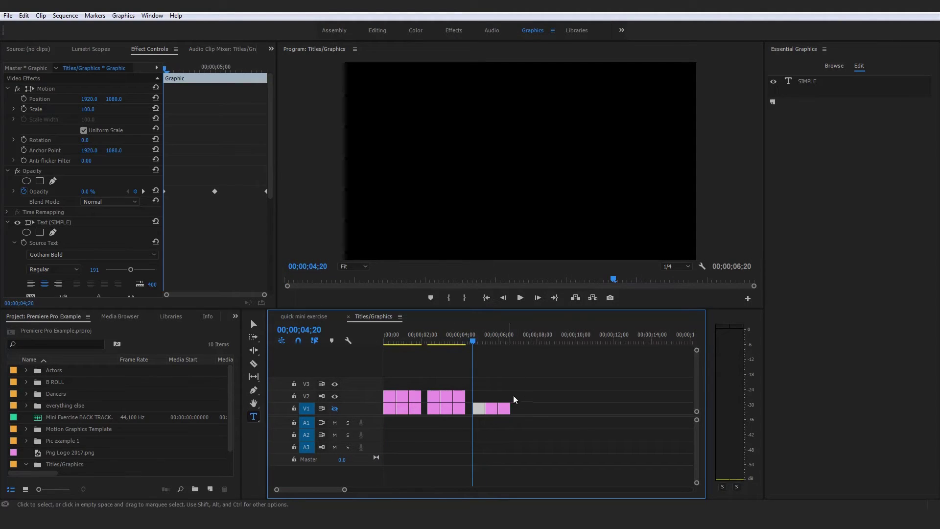
{"action": "key", "text": "space"}
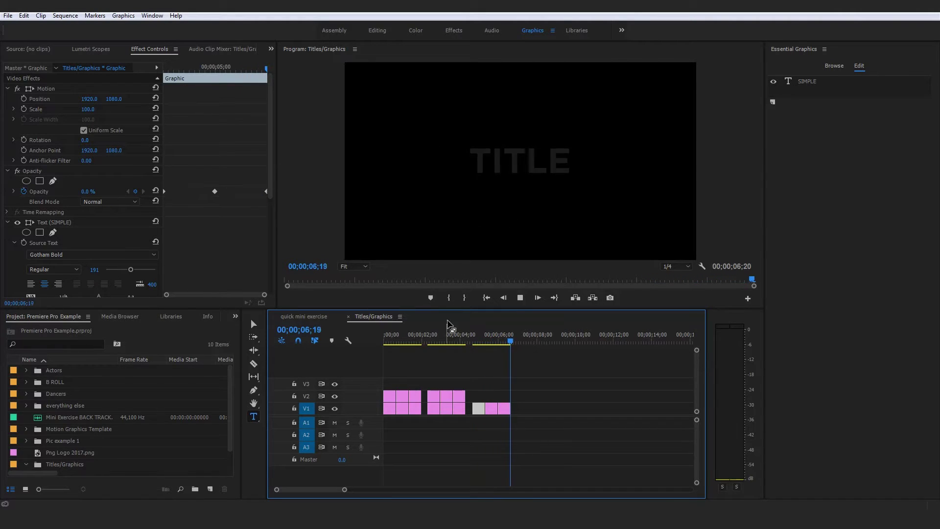
{"action": "left_click", "coordinate": [473, 338]}
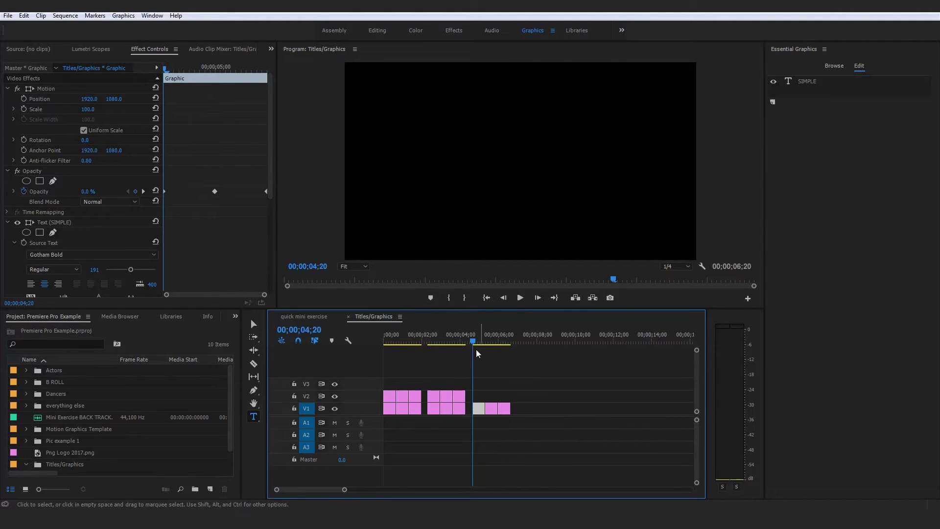
{"action": "left_click", "coordinate": [581, 365]}
Drop a Basic Title 'Your Title Here' template from Essential Graphics at 07;07.
{"action": "left_click", "coordinate": [522, 339]}
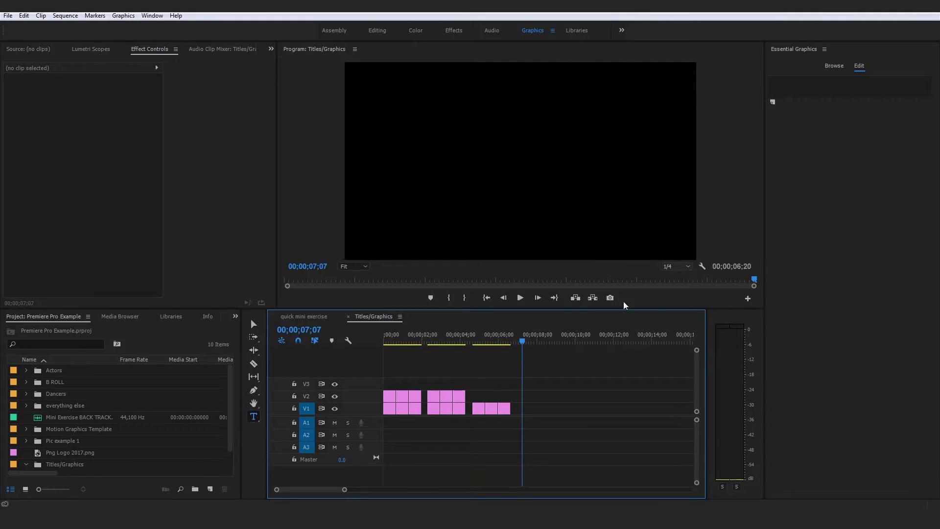
{"action": "left_click", "coordinate": [832, 67]}
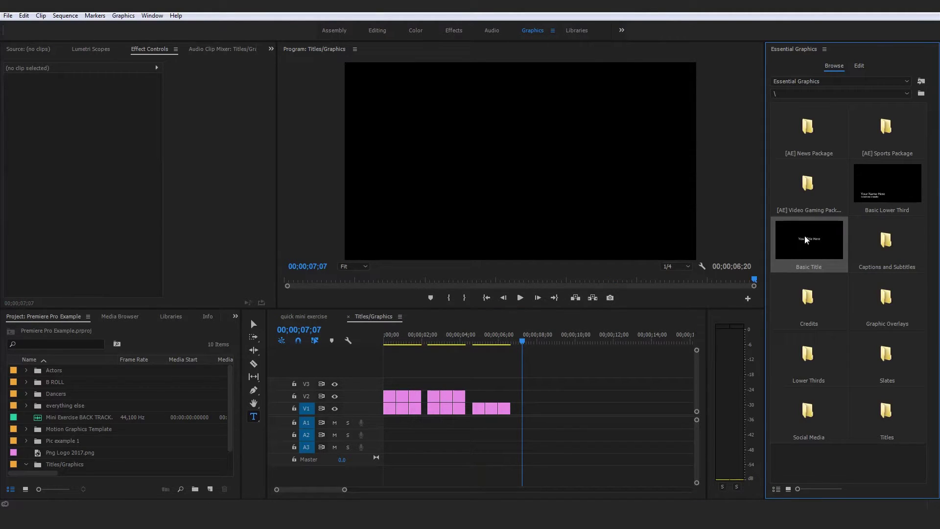
{"action": "left_click_drag", "start_coordinate": [804, 236], "coordinate": [538, 407]}
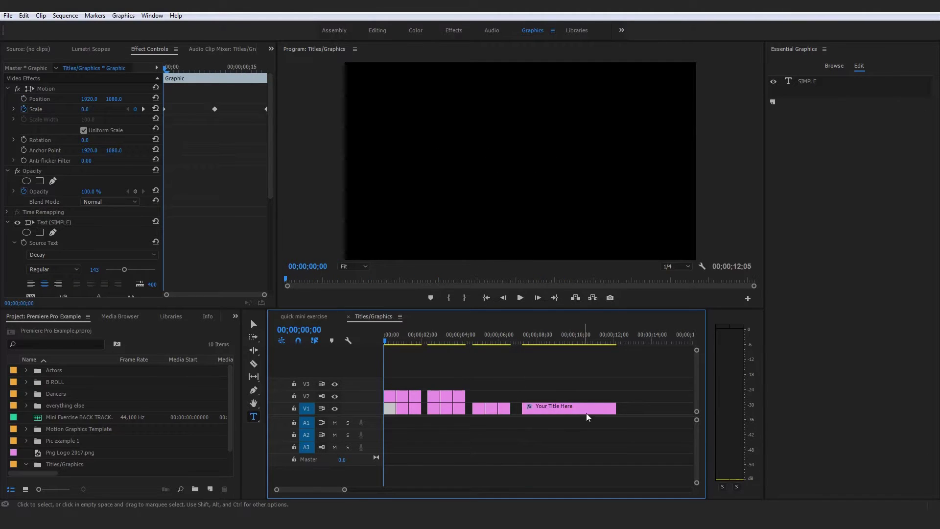
{"action": "left_click_drag", "start_coordinate": [567, 410], "coordinate": [534, 406]}
Razor the new title clip shorter and position it to start at 08;00.
{"action": "key", "text": "c"}
{"action": "left_click", "coordinate": [396, 382]}
{"action": "key", "text": "t"}
{"action": "left_click", "coordinate": [402, 381]}
{"action": "left_click_drag", "start_coordinate": [531, 341], "coordinate": [538, 341]}
{"action": "key", "text": "Right"}
{"action": "key", "text": "Right"}
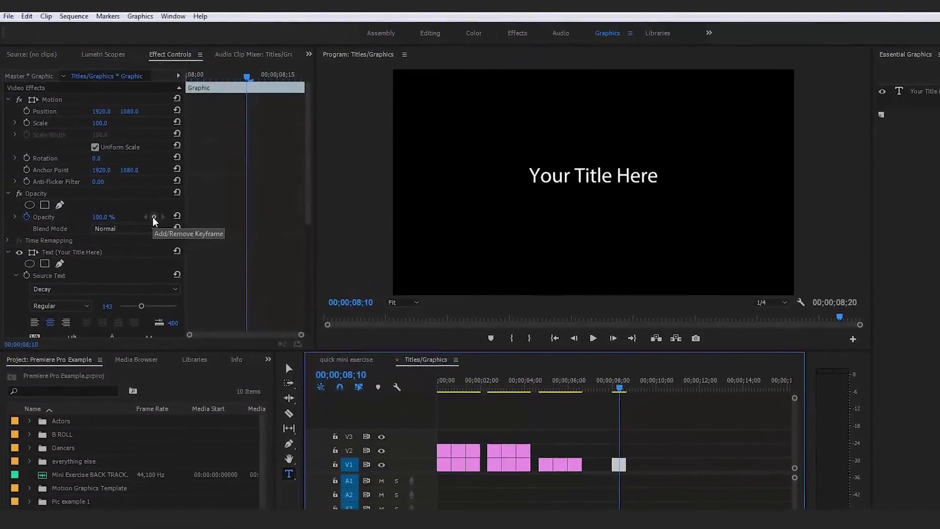
Add a 100% Opacity keyframe to the title at 08;10.
{"action": "left_click", "coordinate": [154, 217]}
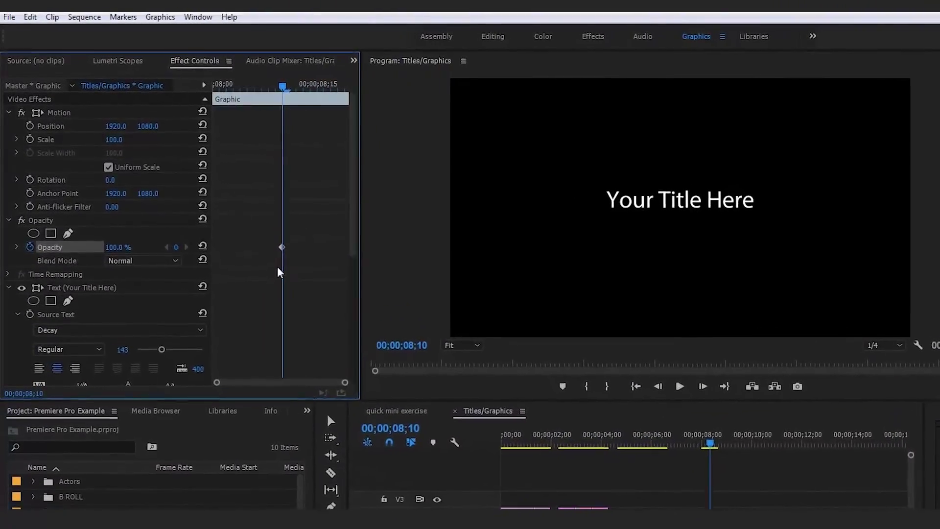
{"action": "left_click", "coordinate": [29, 247]}
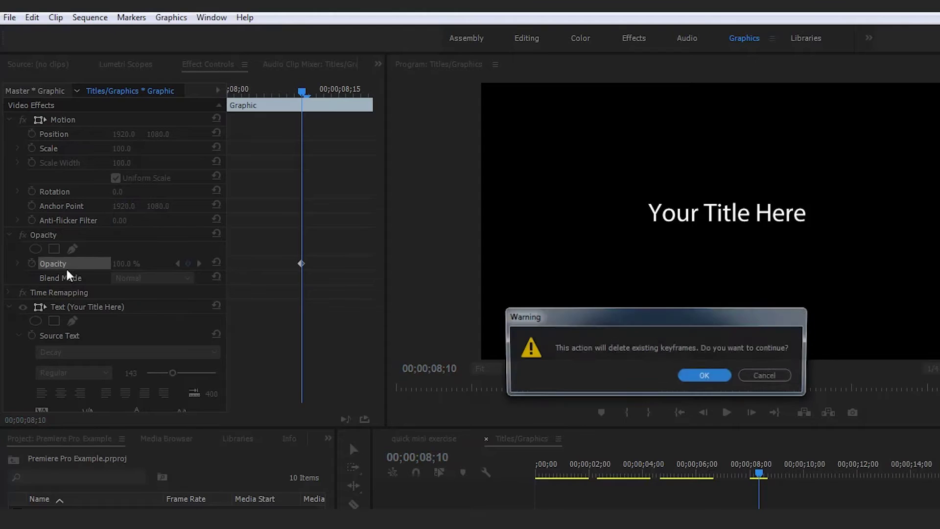
{"action": "left_click", "coordinate": [764, 375]}
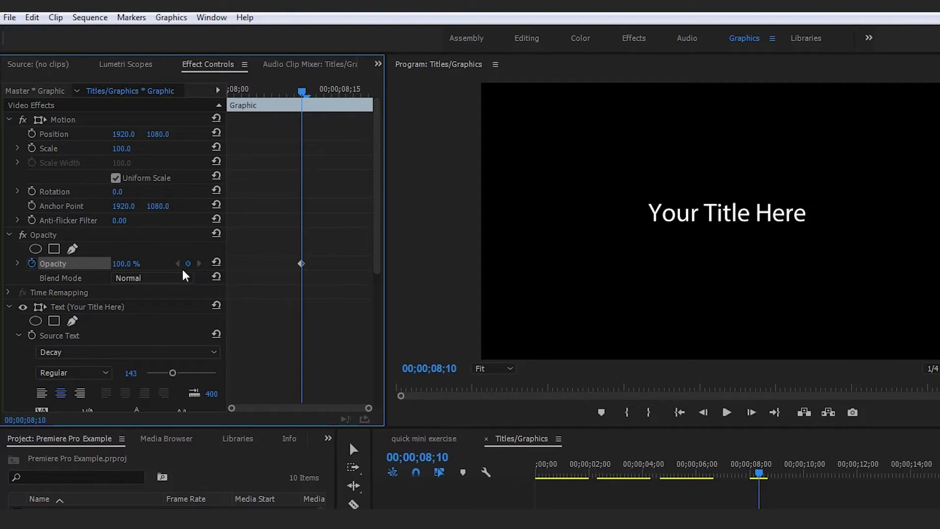
{"action": "left_click_drag", "start_coordinate": [138, 264], "coordinate": [74, 264]}
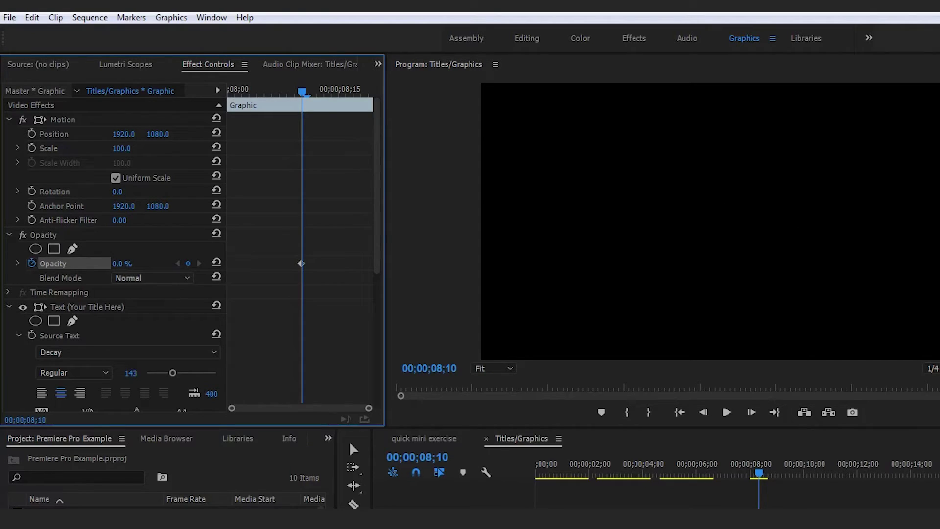
{"action": "key", "text": "ctrl+z"}
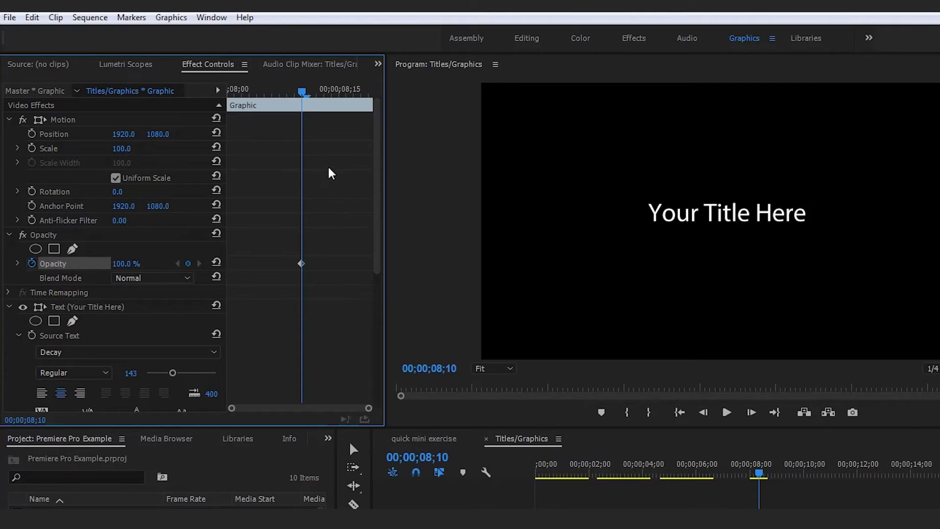
Set Opacity to 0% at 08;00, return to 08;10, and select all the title's text.
{"action": "left_click_drag", "start_coordinate": [301, 91], "coordinate": [210, 93]}
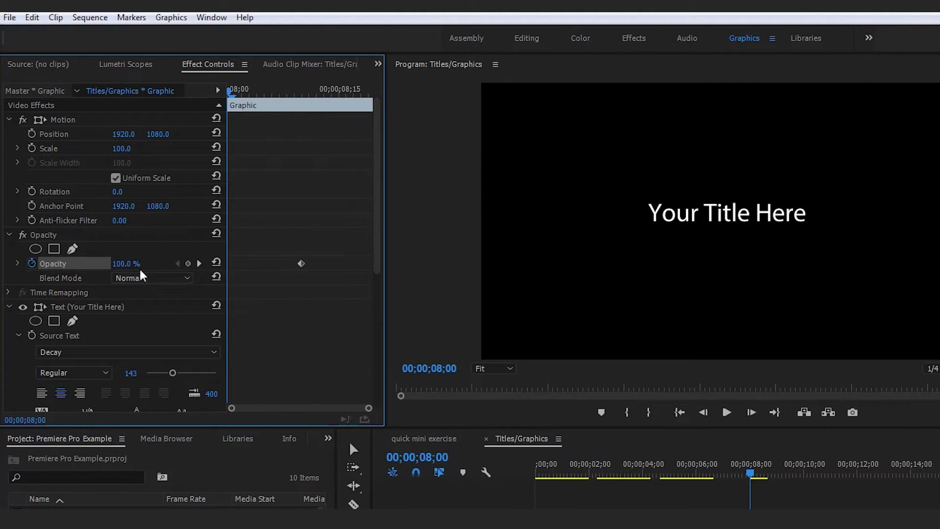
{"action": "left_click_drag", "start_coordinate": [138, 267], "coordinate": [84, 266]}
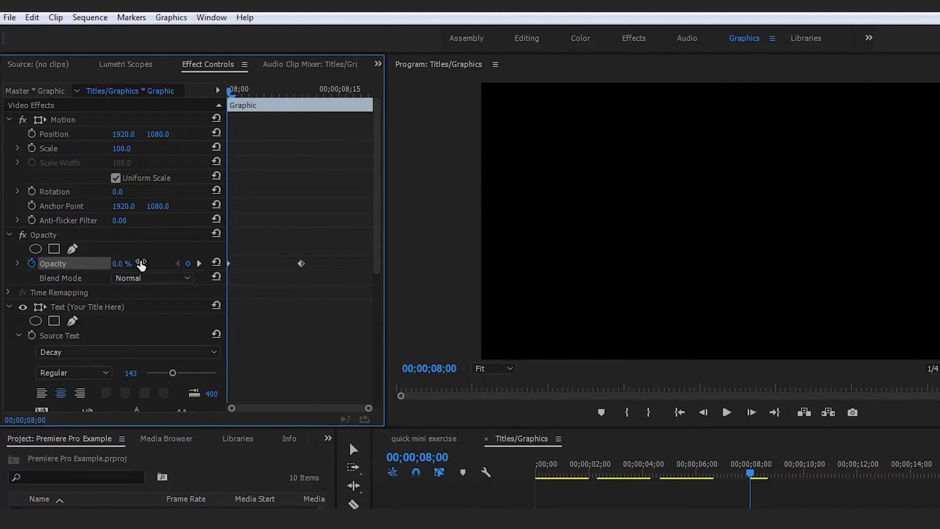
{"action": "mouse_move", "coordinate": [288, 92]}
{"action": "left_mouse_down"}
{"action": "mouse_move", "coordinate": [273, 92]}
{"action": "mouse_move", "coordinate": [321, 105]}
{"action": "mouse_move", "coordinate": [300, 90]}
{"action": "left_mouse_up"}
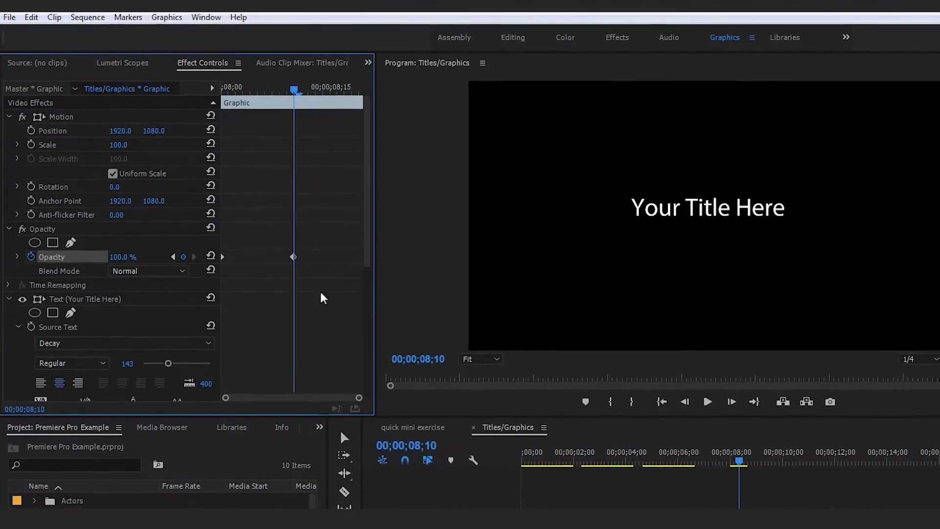
{"action": "left_click", "coordinate": [294, 257]}
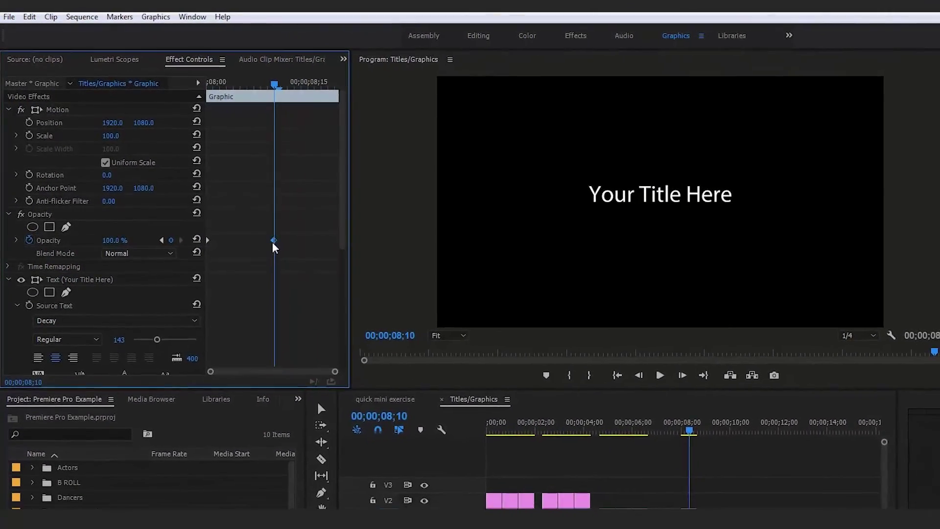
{"action": "left_click", "coordinate": [701, 201]}
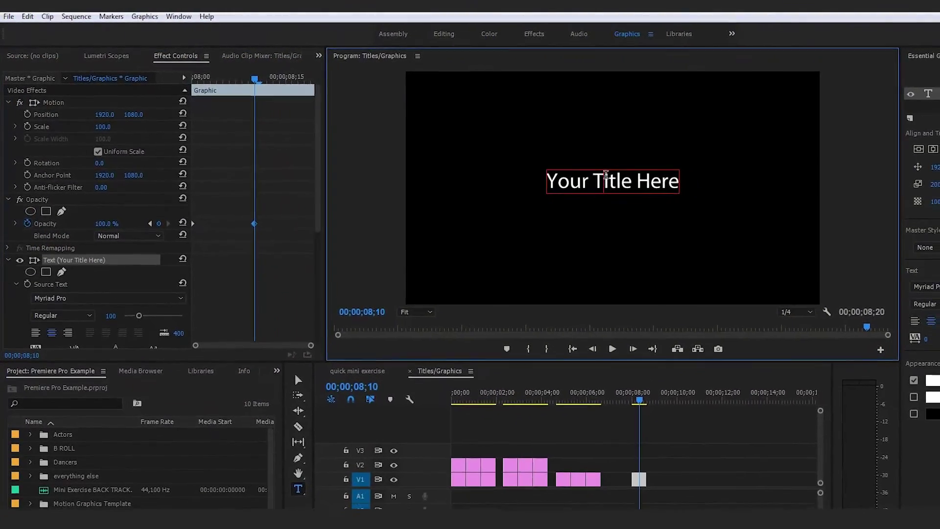
{"action": "key", "text": "ctrl+a"}
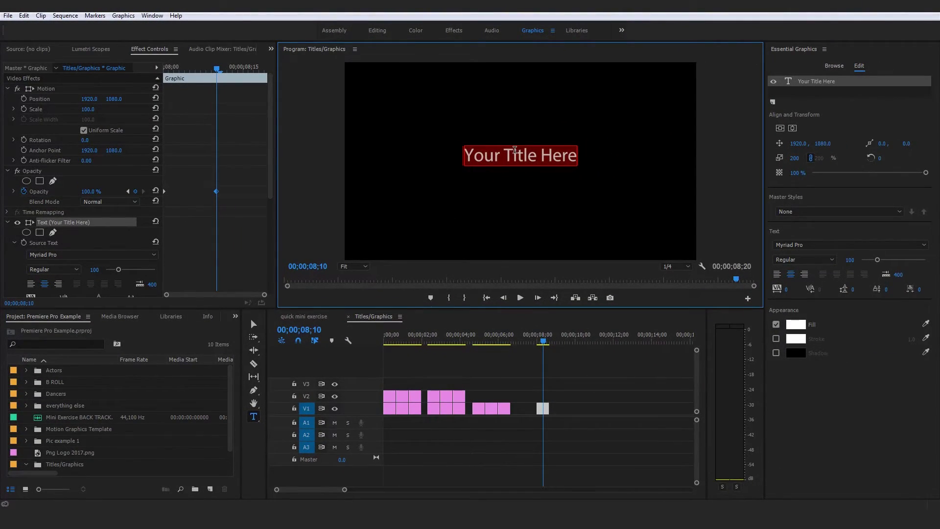
Retype the title as SIMPLE in the Decay font at size 143.
{"action": "type", "text": "SIMPLE"}
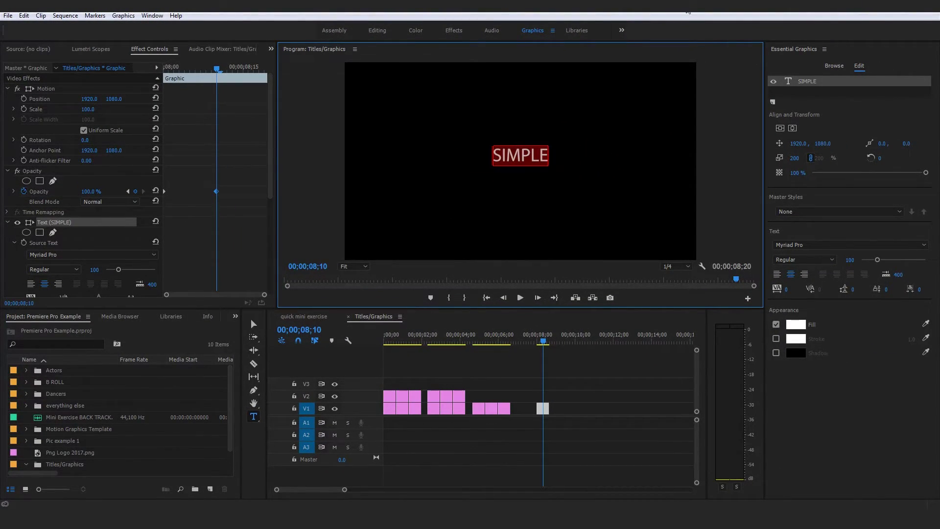
{"action": "left_click_drag", "start_coordinate": [874, 257], "coordinate": [884, 260]}
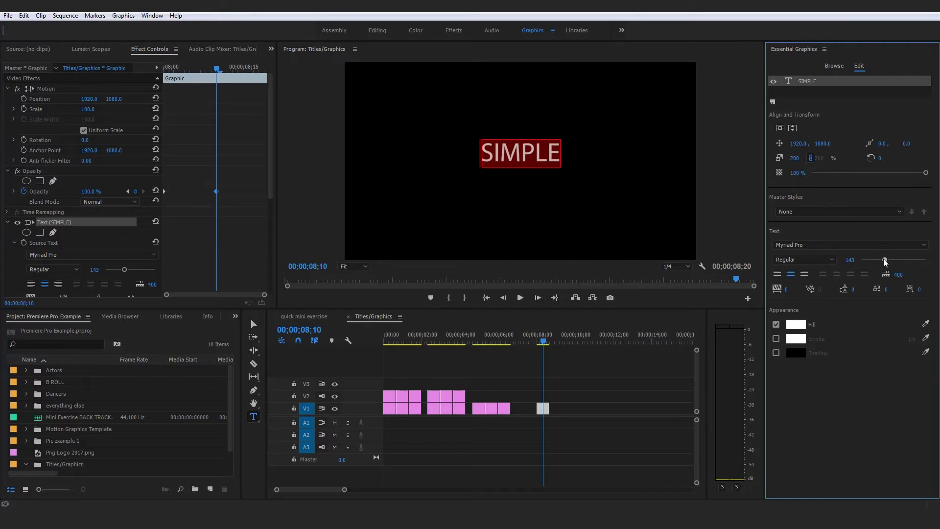
{"action": "left_click", "coordinate": [843, 248]}
{"action": "left_click", "coordinate": [705, 270]}
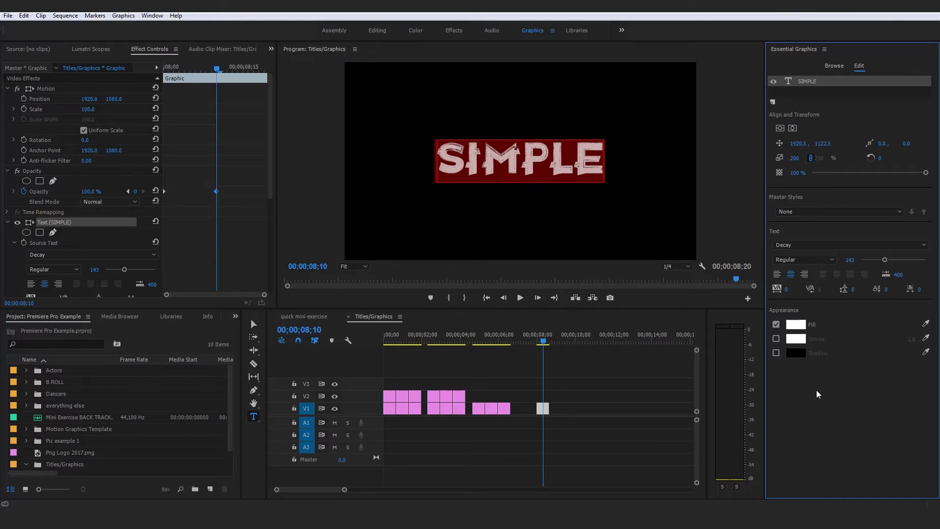
{"action": "left_click", "coordinate": [628, 401]}
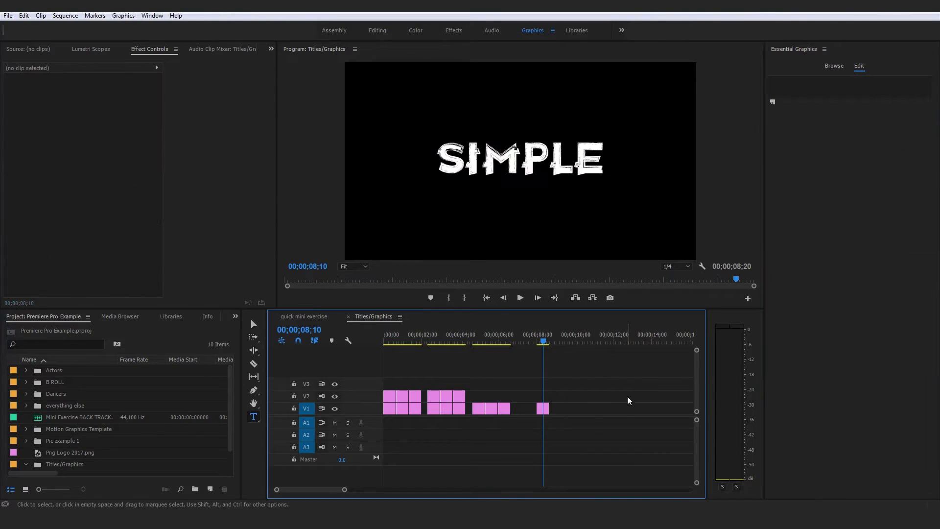
Preview the SIMPLE fade-in from the start of the clip.
{"action": "left_click", "coordinate": [538, 336]}
{"action": "key", "text": "space"}
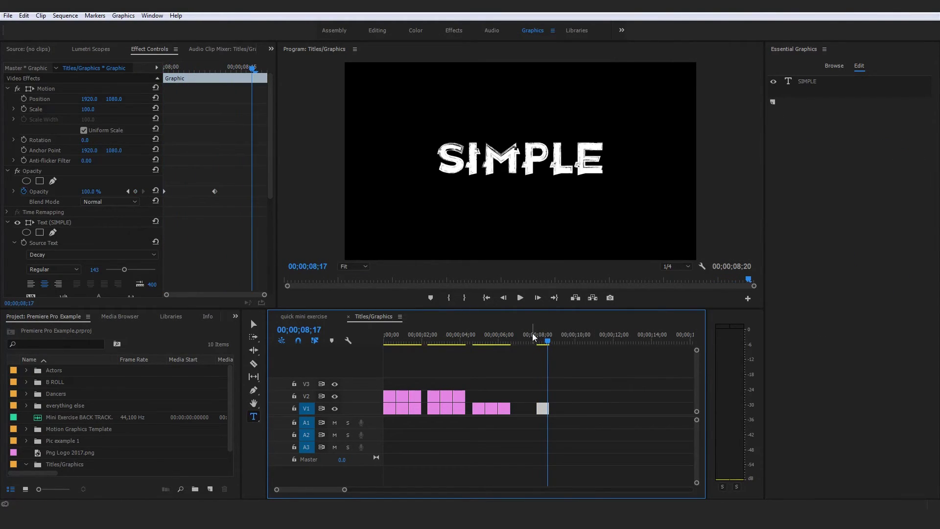
{"action": "left_click", "coordinate": [535, 334]}
{"action": "key", "text": "space"}
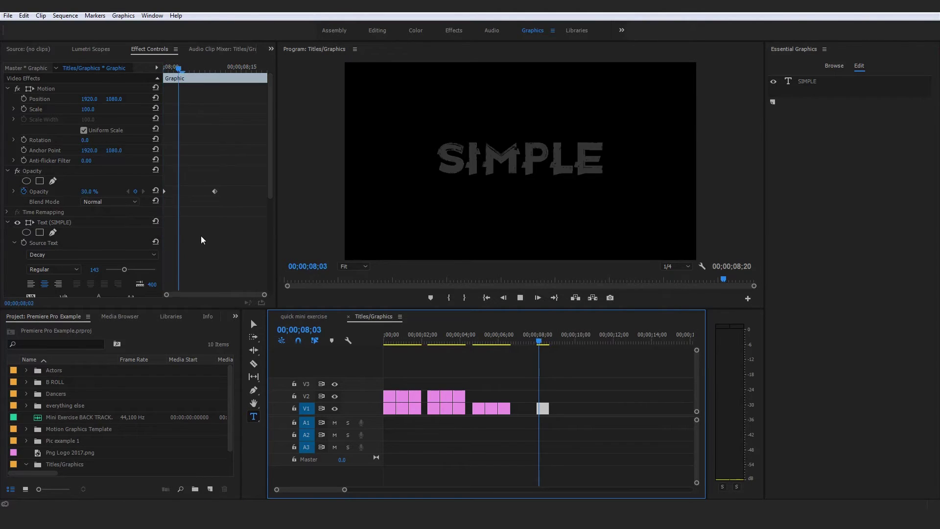
{"action": "left_click", "coordinate": [543, 341]}
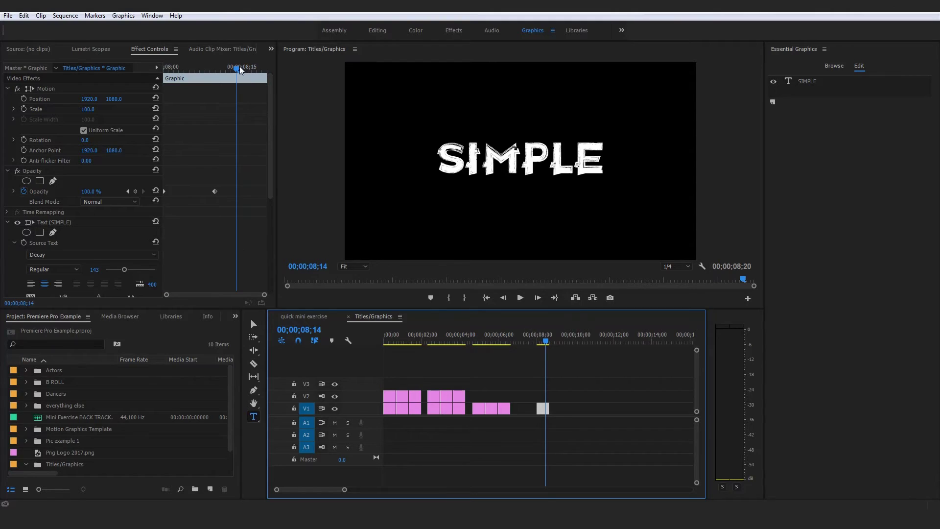
{"action": "left_click_drag", "start_coordinate": [240, 69], "coordinate": [258, 110]}
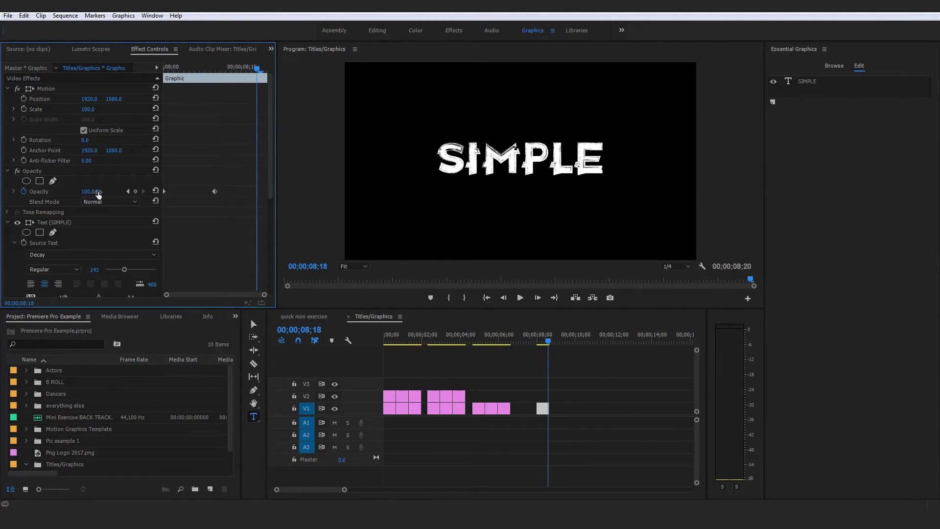
Fade SIMPLE out to 0% opacity at the clip end, 08;18, and preview the fade.
{"action": "left_click_drag", "start_coordinate": [103, 191], "coordinate": [54, 192]}
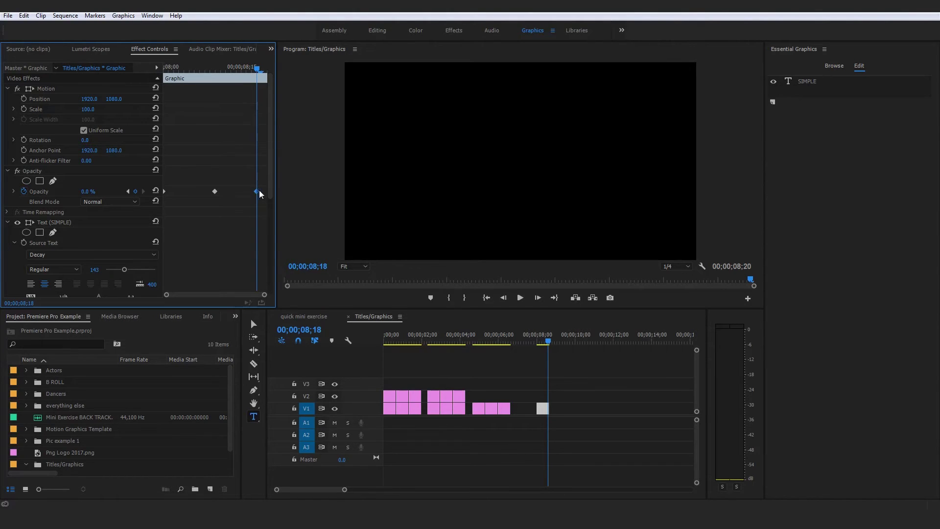
{"action": "left_click_drag", "start_coordinate": [258, 190], "coordinate": [278, 190]}
{"action": "key", "text": "Up"}
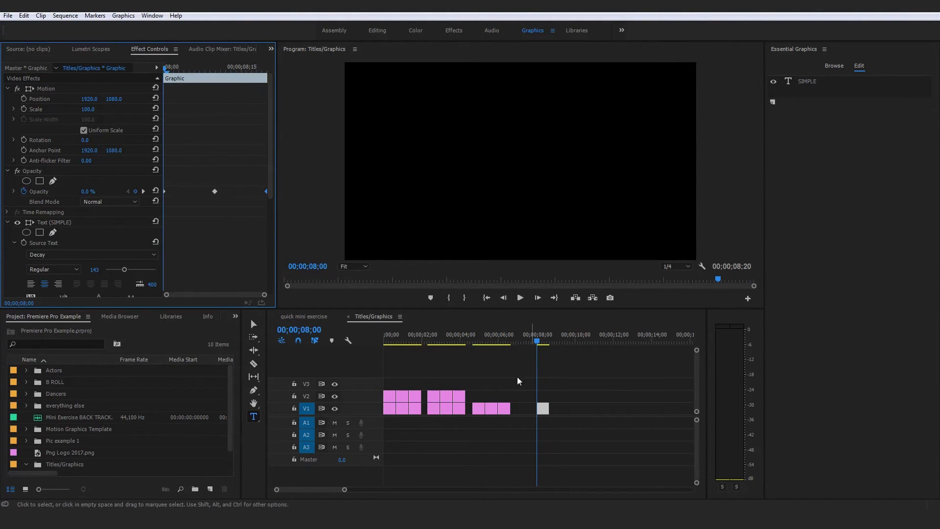
{"action": "key", "text": "space"}
{"action": "left_click", "coordinate": [538, 336]}
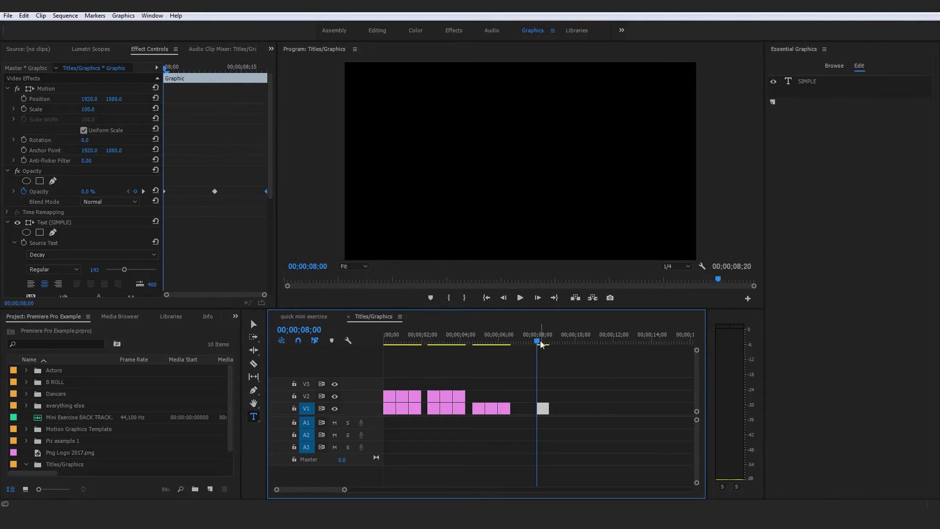
{"action": "key", "text": "space"}
{"action": "left_click", "coordinate": [534, 332]}
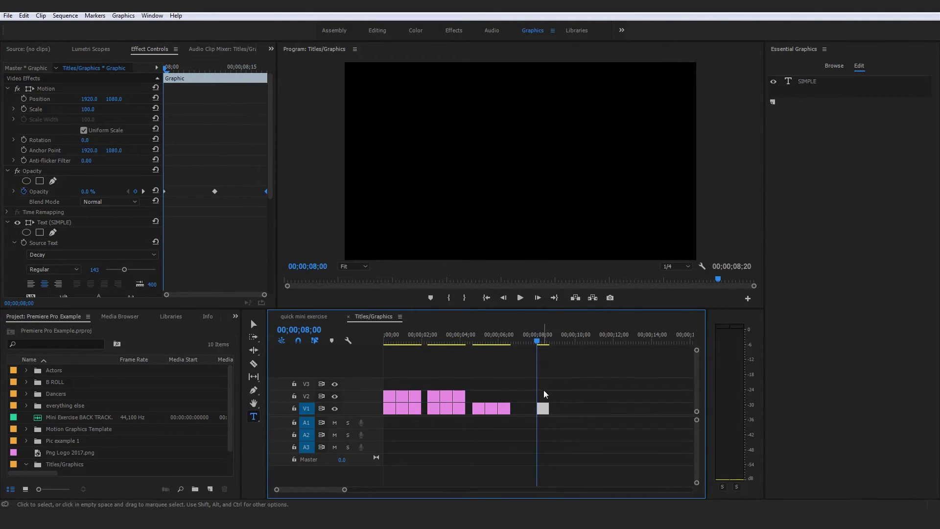
Duplicate the SIMPLE title clip right after itself and play it back.
{"action": "left_click_drag", "start_coordinate": [545, 408], "coordinate": [568, 412]}
{"action": "key", "text": "space"}
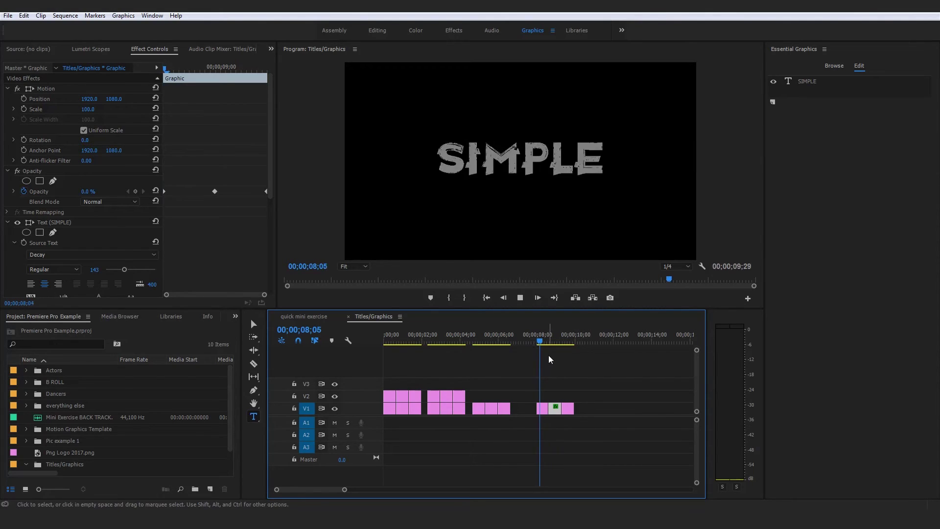
{"action": "key", "text": "space"}
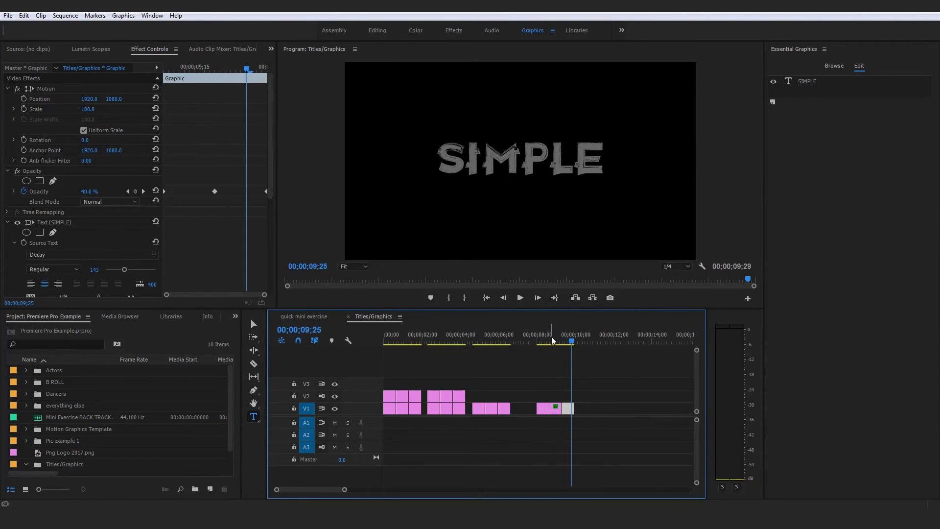
{"action": "left_click", "coordinate": [552, 339]}
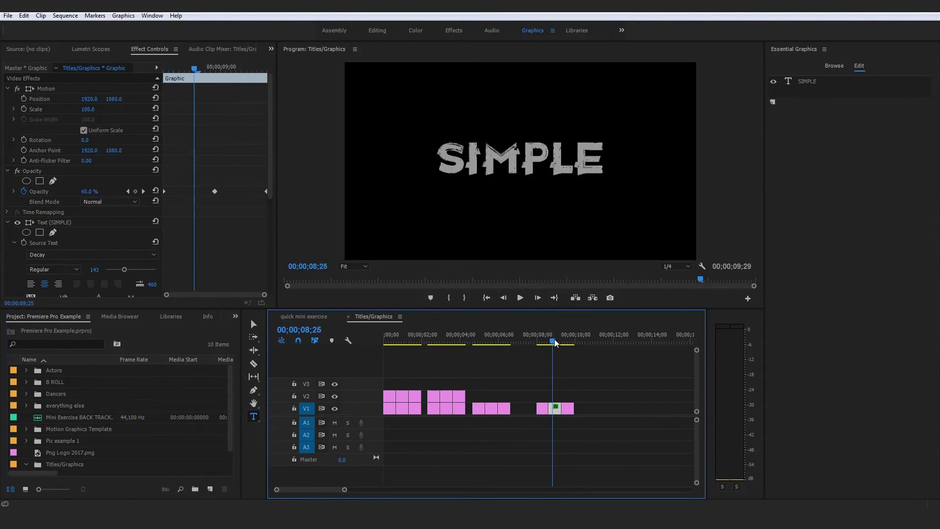
{"action": "left_click", "coordinate": [555, 339]}
Retype the copied titles as ANIMATED and TITLE.
{"action": "left_click", "coordinate": [542, 149]}
{"action": "type", "text": "ANIMATED"}
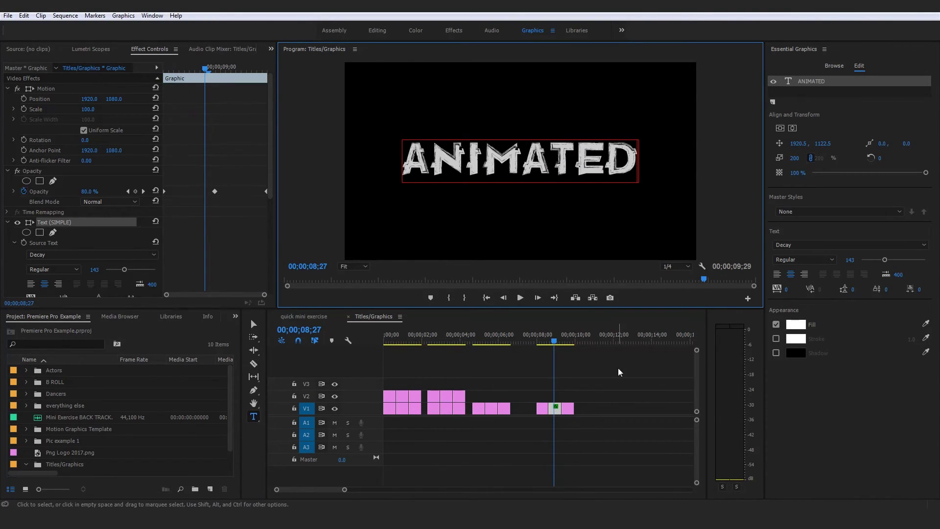
{"action": "left_click_drag", "start_coordinate": [556, 337], "coordinate": [570, 340]}
{"action": "left_click", "coordinate": [525, 147]}
{"action": "double_click", "coordinate": [525, 146]}
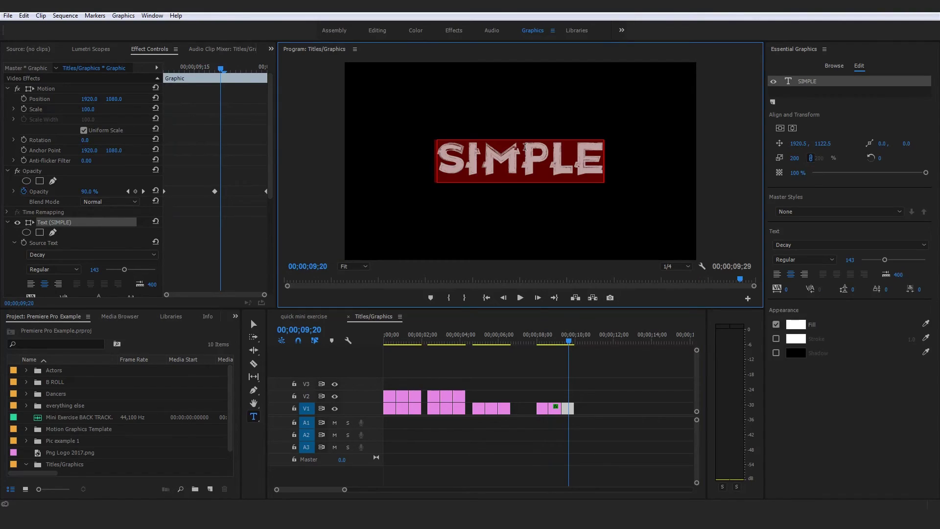
{"action": "type", "text": "TITLE"}
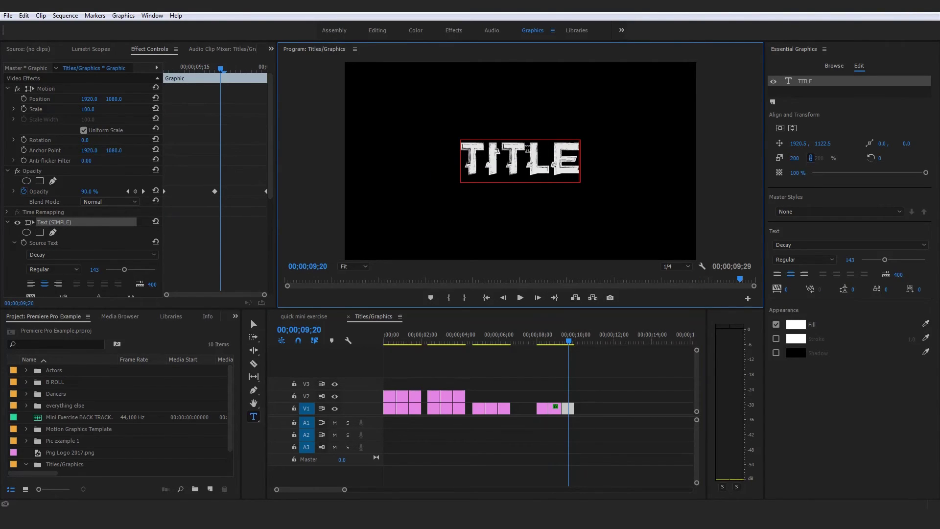
Preview the titles, delete the extra SIMPLE clip, and reposition ANIMATED.
{"action": "left_click", "coordinate": [632, 331]}
{"action": "left_click", "coordinate": [539, 338]}
{"action": "key", "text": "space"}
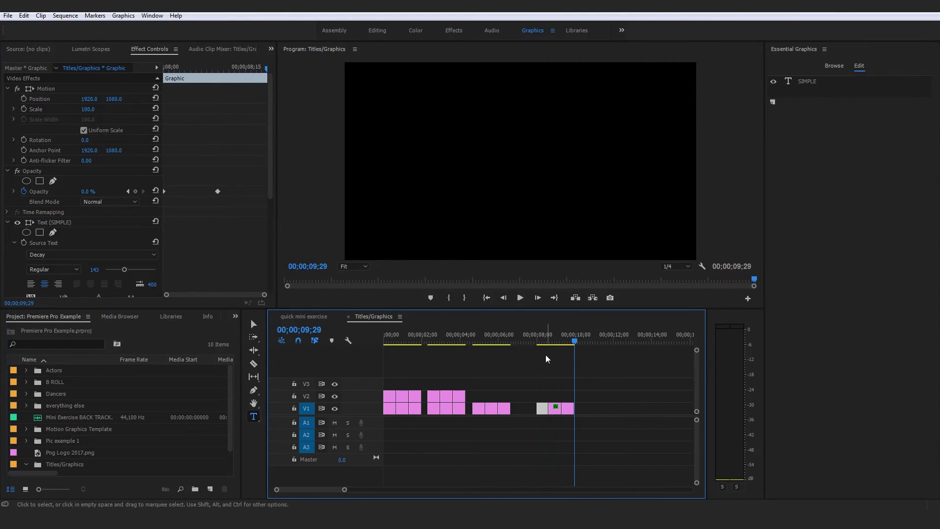
{"action": "left_click", "coordinate": [541, 334]}
{"action": "left_click_drag", "start_coordinate": [277, 489], "coordinate": [319, 496]}
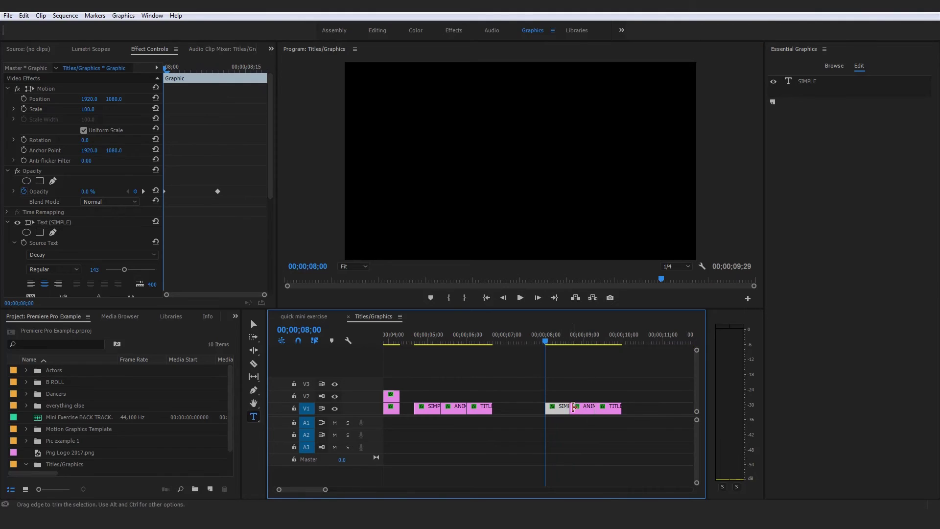
{"action": "key", "text": "Delete"}
{"action": "left_click_drag", "start_coordinate": [580, 409], "coordinate": [553, 408]}
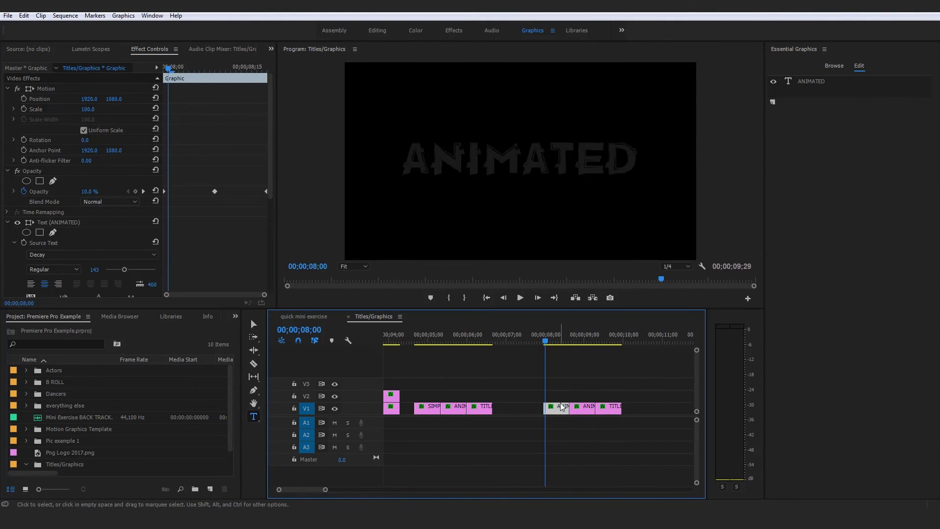
Retype the first clip as SIMPLE, preview all three, and move them onto V2.
{"action": "double_click", "coordinate": [536, 162]}
{"action": "type", "text": "S"}
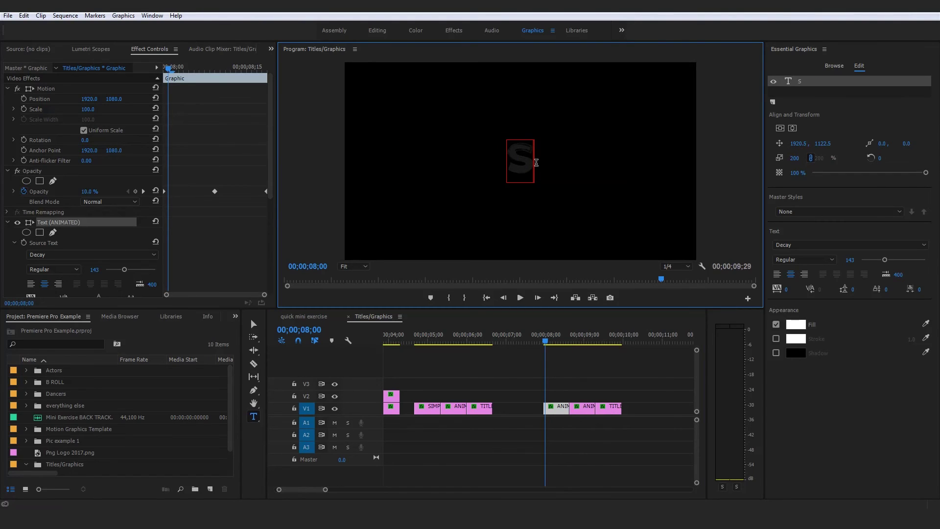
{"action": "type", "text": "IMPLE"}
{"action": "left_click", "coordinate": [576, 376]}
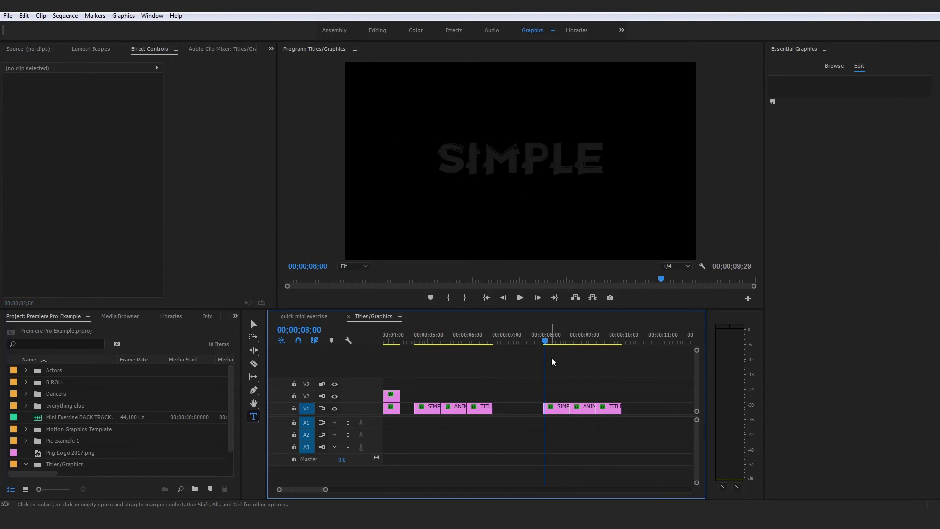
{"action": "left_click", "coordinate": [539, 342]}
{"action": "key", "text": "space"}
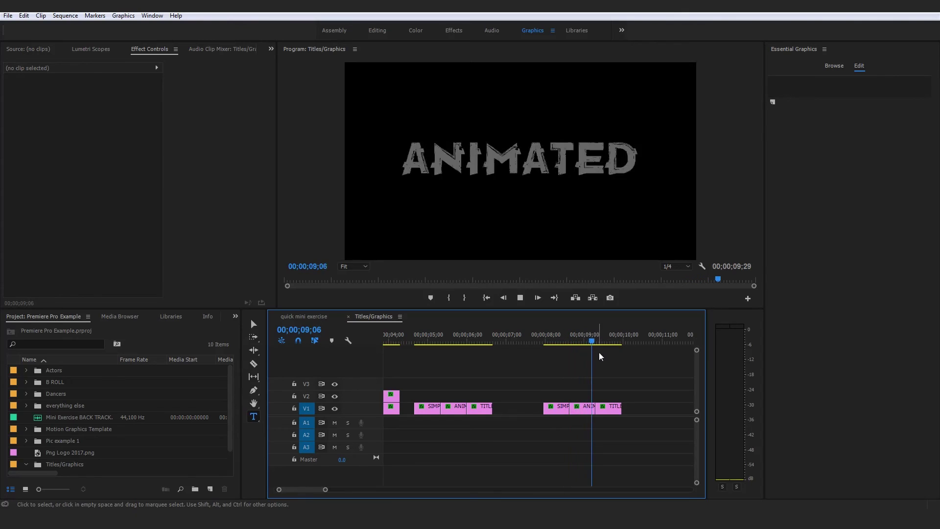
{"action": "left_click_drag", "start_coordinate": [325, 489], "coordinate": [360, 489]}
{"action": "left_click_drag", "start_coordinate": [508, 445], "coordinate": [447, 396]}
Hide V1's output and play the layered V2 titles over black from the start.
{"action": "key", "text": "Home"}
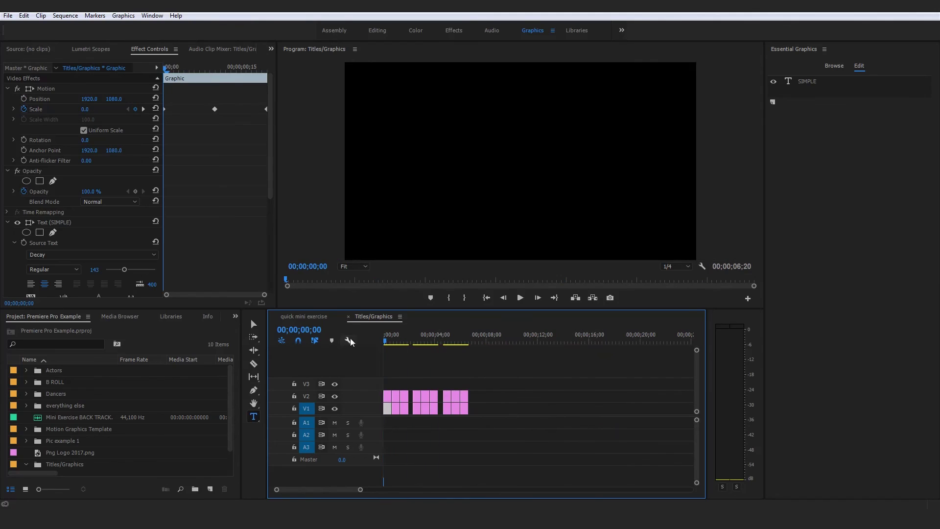
{"action": "left_click", "coordinate": [335, 408]}
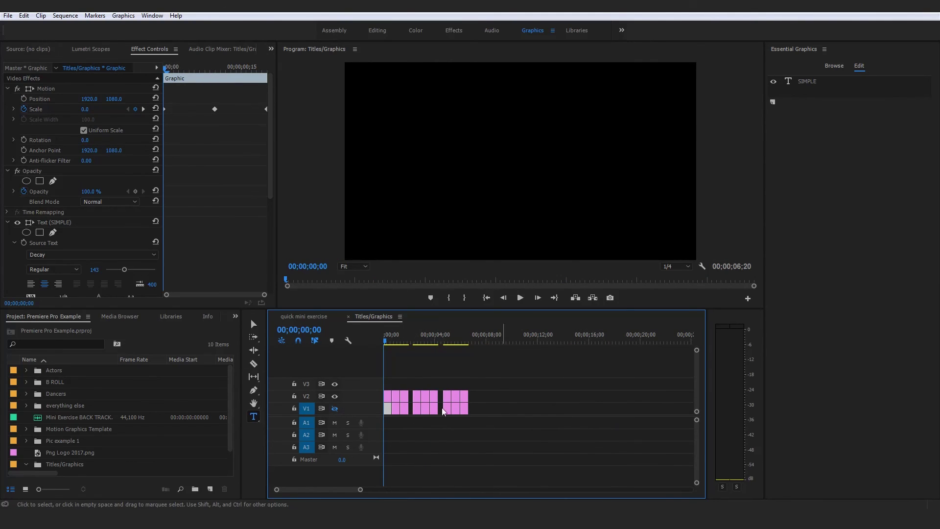
{"action": "left_click", "coordinate": [563, 377]}
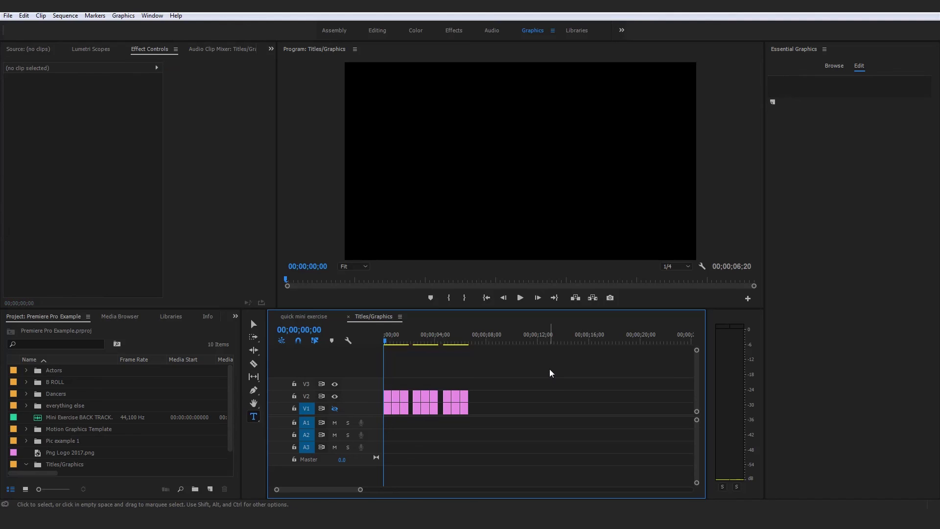
{"action": "key", "text": "space"}
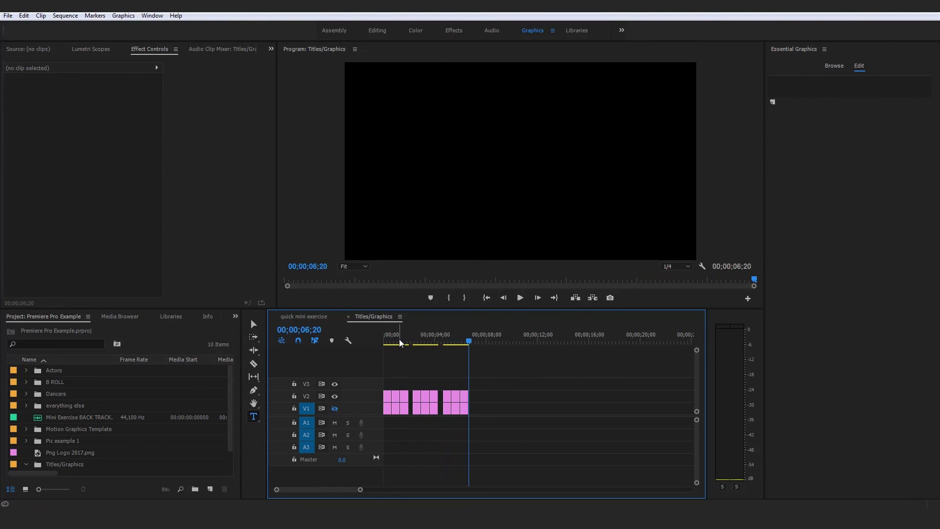
{"action": "key", "text": "Home"}
{"action": "key", "text": "space"}
{"action": "left_click", "coordinate": [468, 370]}
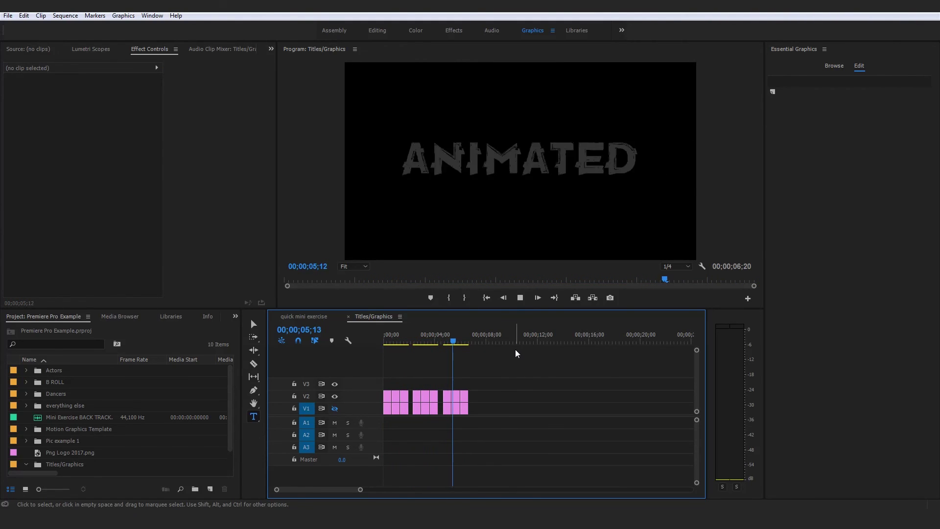
{"action": "left_click_drag", "start_coordinate": [434, 336], "coordinate": [379, 337]}
{"action": "left_click", "coordinate": [470, 353]}
{"action": "key", "text": "space"}
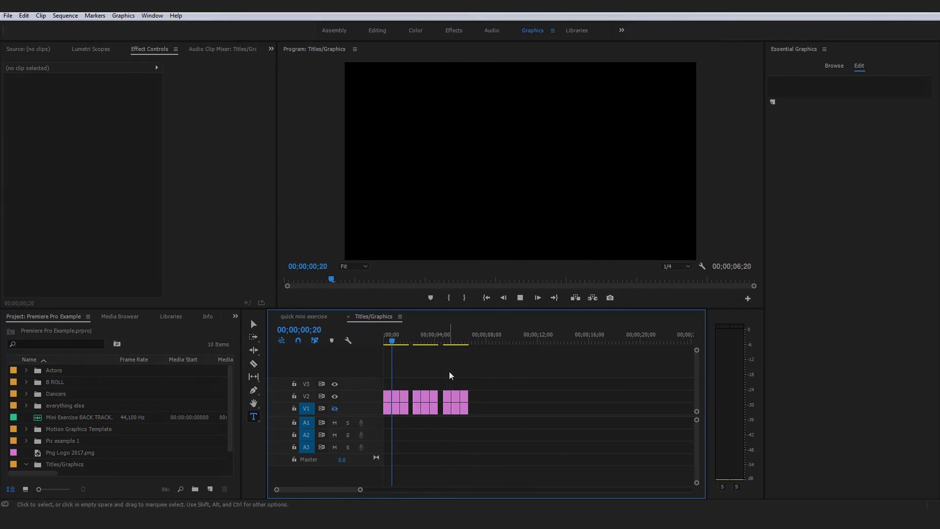